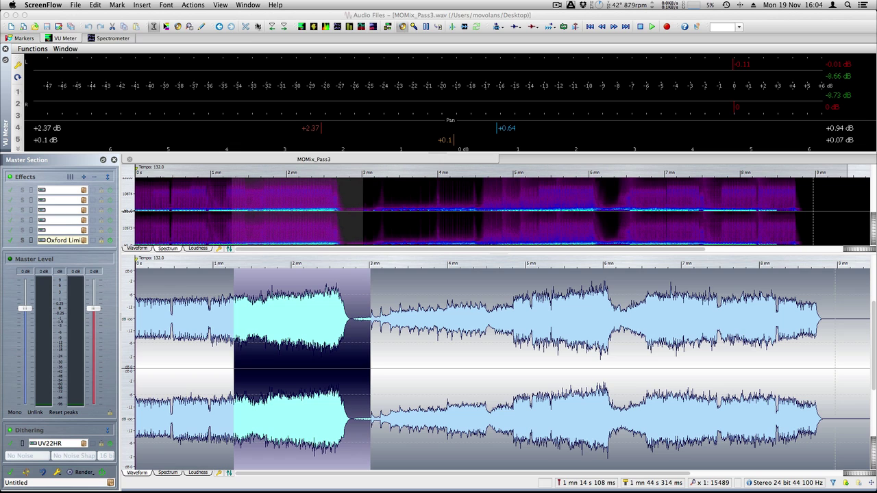
# Step: View WaveLab's version information, glance at Soundtrack Pro, and return to WaveLab
pyautogui.click(258, 17)
pyautogui.click(41, 5)
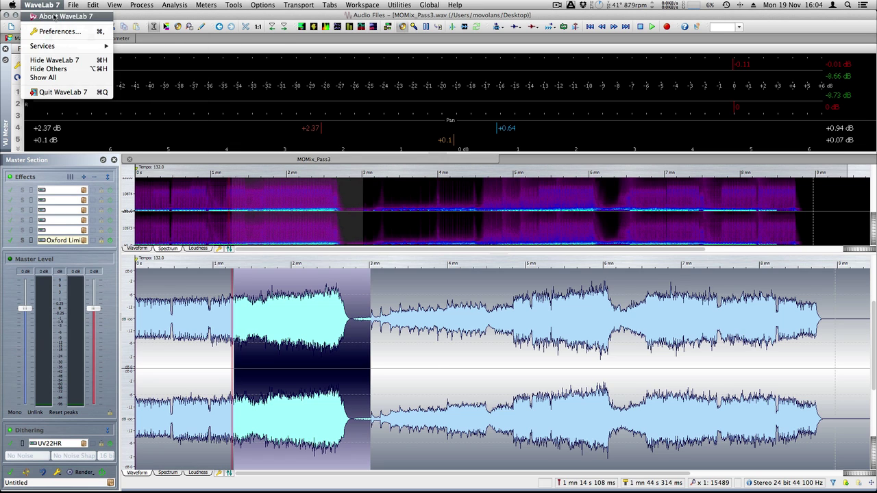
pyautogui.click(53, 17)
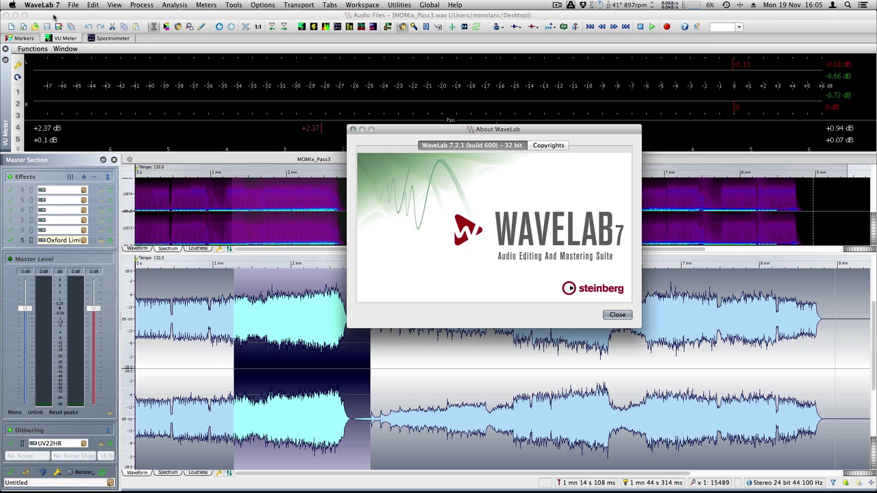
pyautogui.click(617, 314)
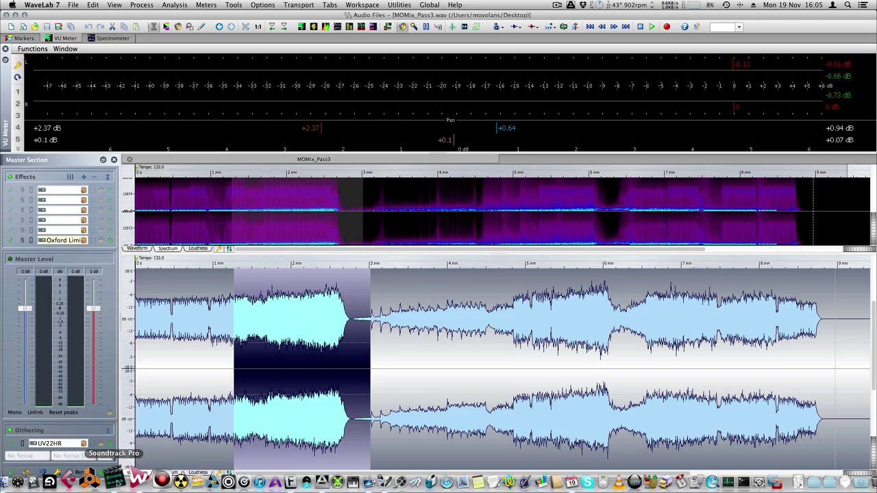
pyautogui.click(113, 479)
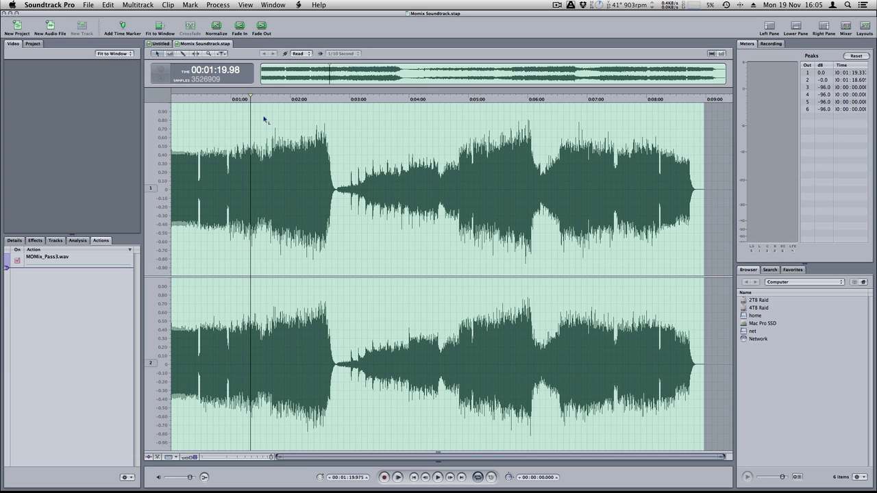
pyautogui.press('super+Tab')
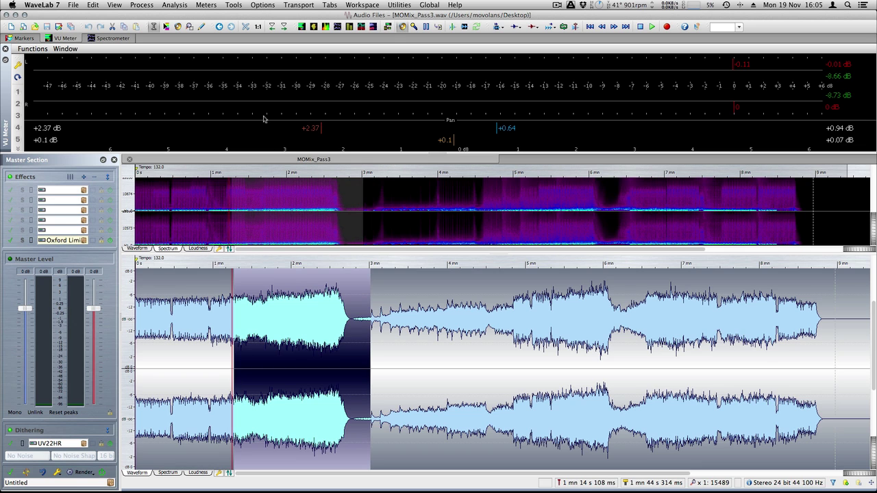
# Step: Extend the selection to the file's end, play from about 1:05, and briefly view the Oxford Limiter
pyautogui.hotkey('shift', 'End')
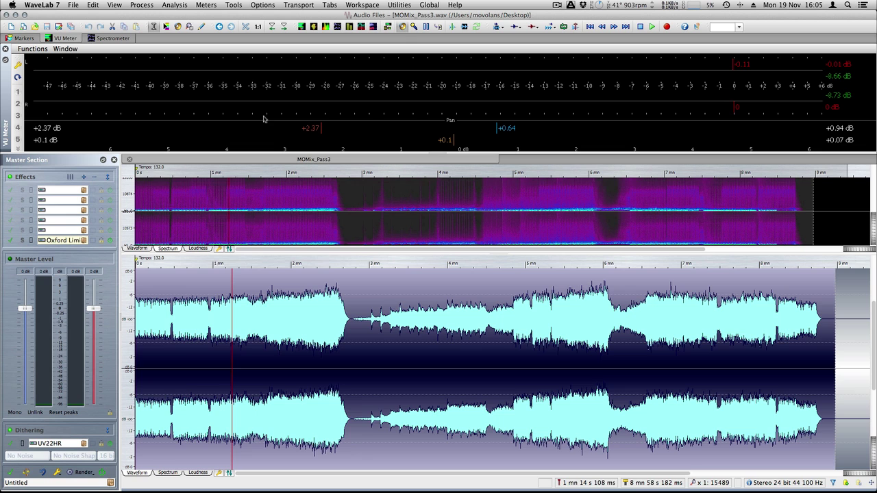
pyautogui.click(205, 267)
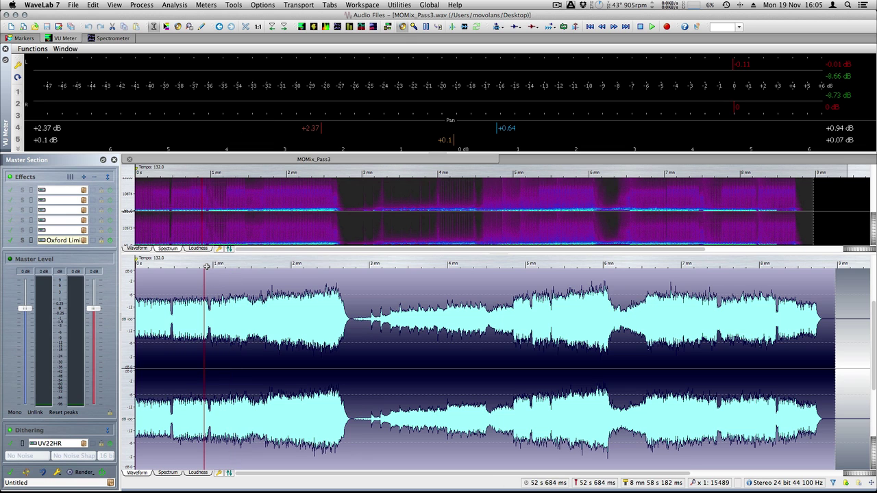
pyautogui.press('space')
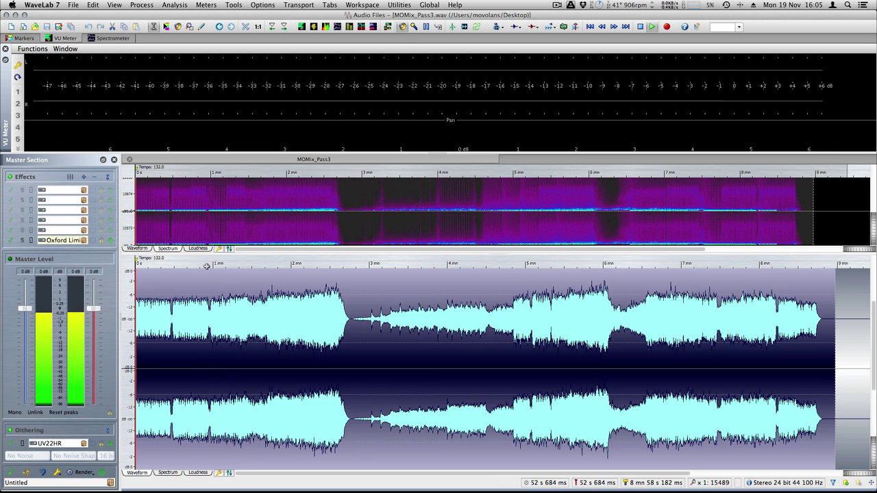
pyautogui.click(220, 266)
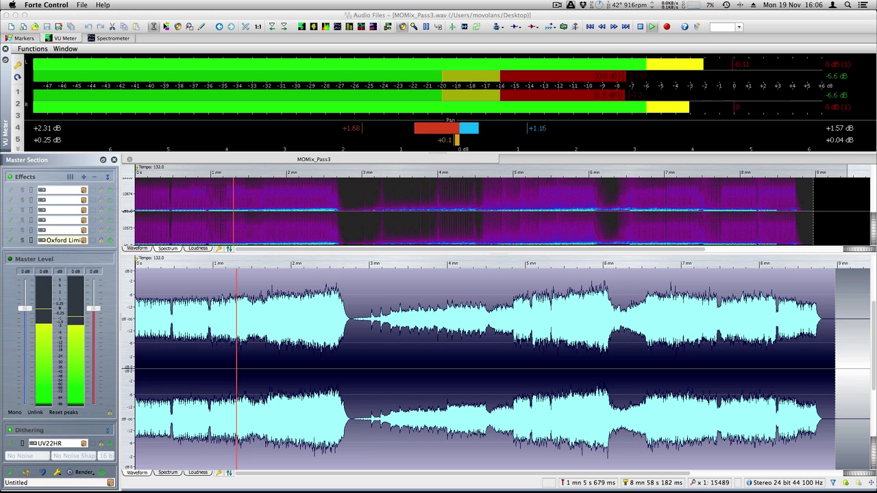
pyautogui.click(92, 240)
pyautogui.click(181, 159)
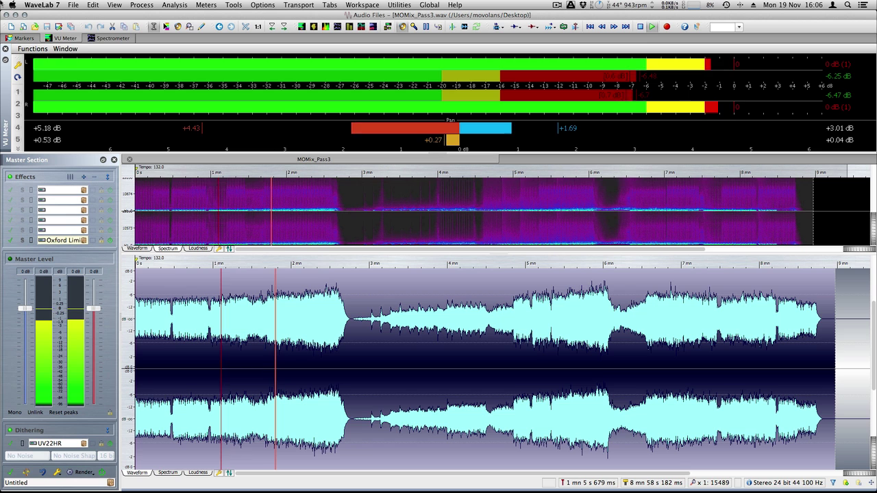
# Step: Stop playback and select the passage from about 4 mn 8 s to 7 mn 41 s
pyautogui.click(640, 27)
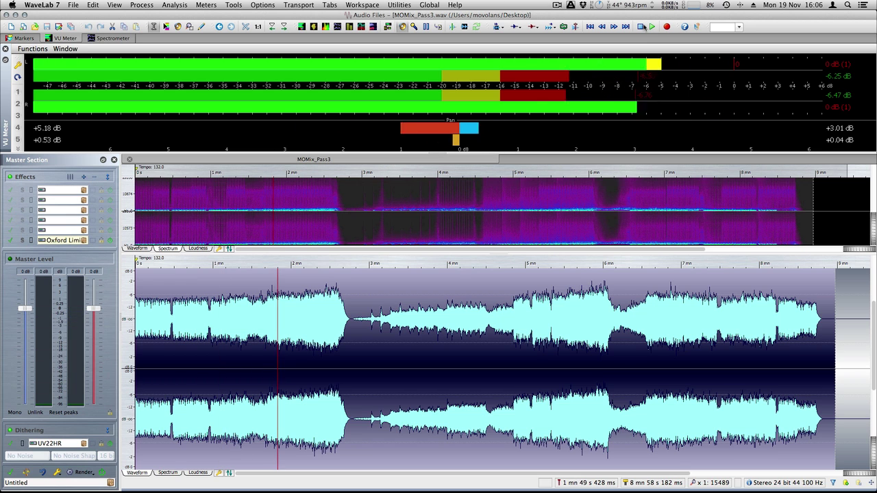
pyautogui.click(324, 336)
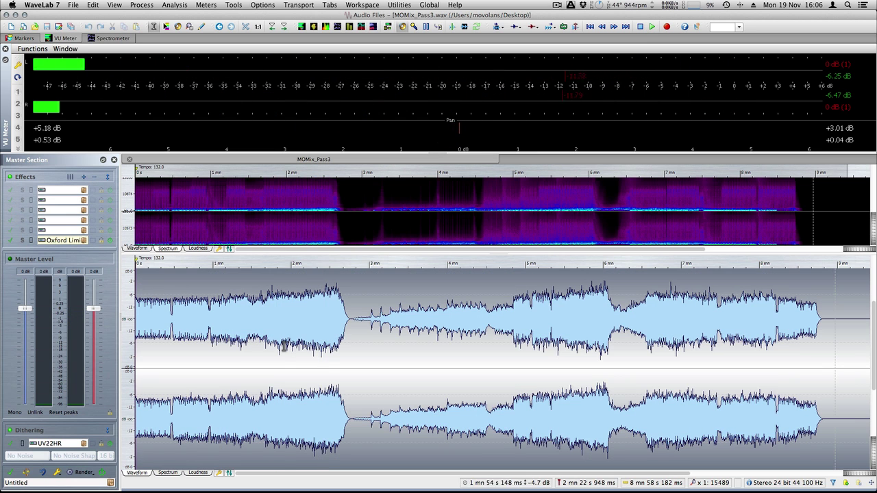
pyautogui.moveTo(283, 346); pyautogui.dragTo(528, 338)
pyautogui.click(515, 337)
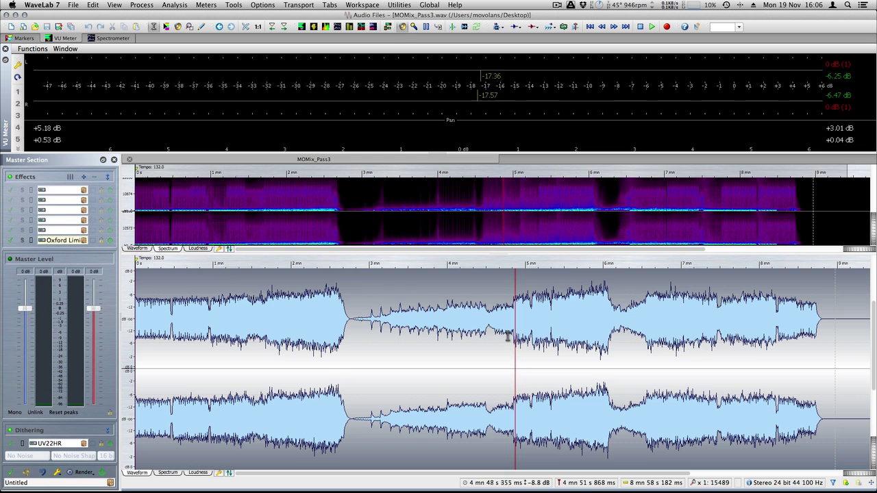
pyautogui.click(473, 337)
pyautogui.click(459, 331)
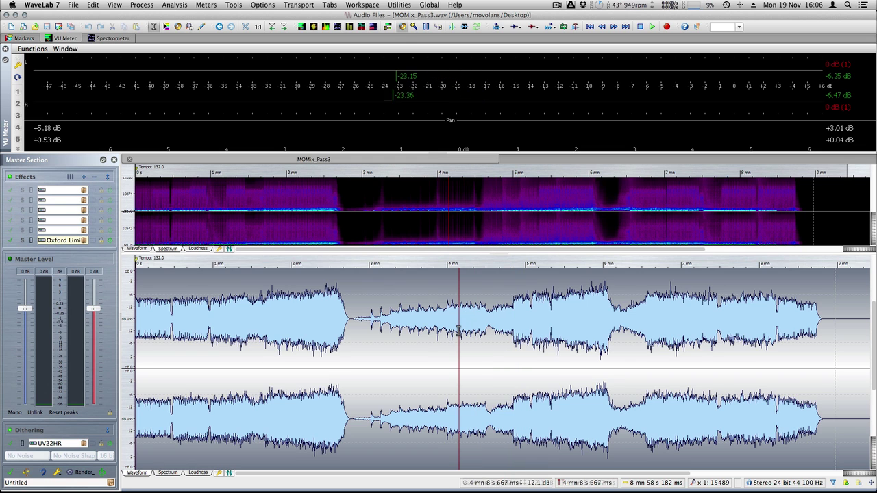
pyautogui.moveTo(459, 330); pyautogui.dragTo(735, 333)
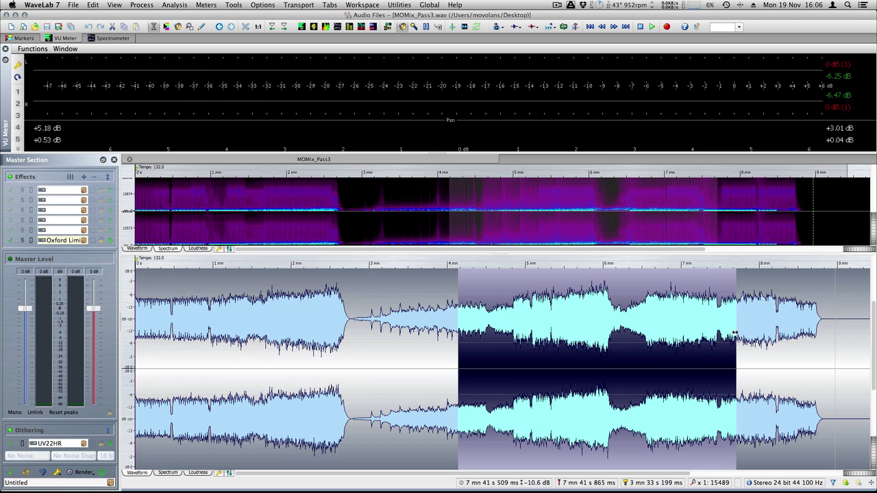
# Step: Trim the file down to the selected 3 mn 33 s passage with Edit > Trim
pyautogui.click(114, 5)
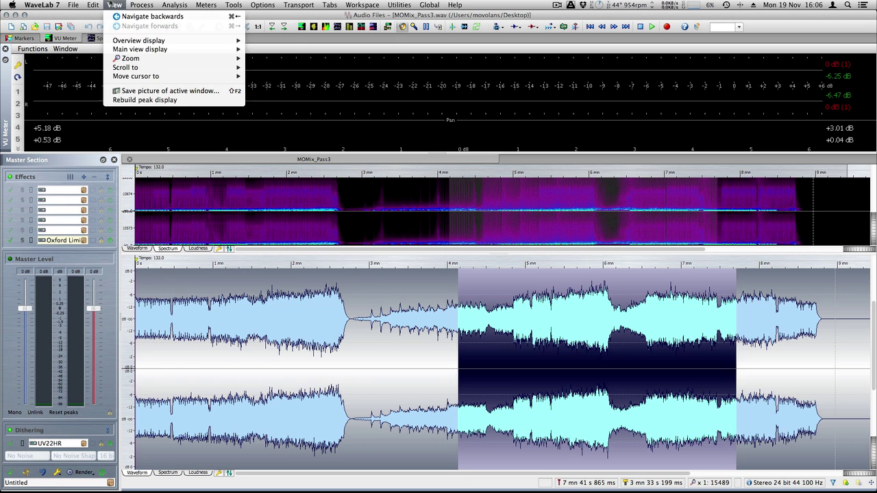
pyautogui.moveTo(92, 4)
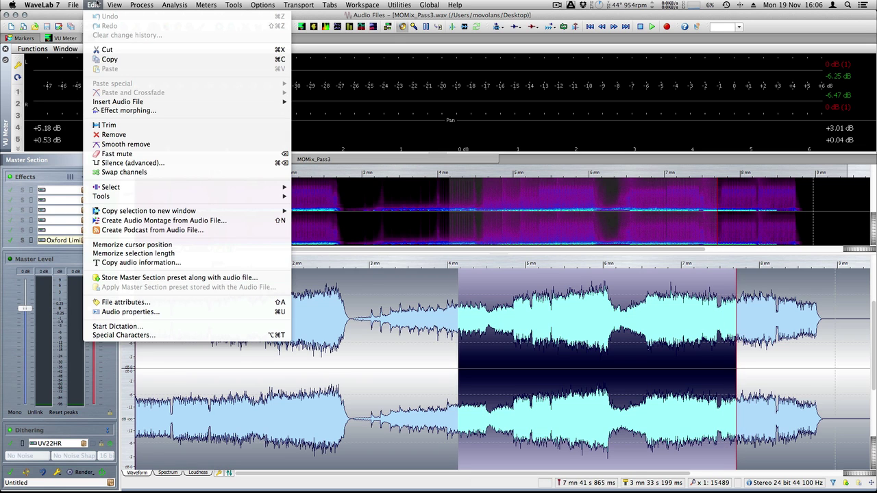
pyautogui.click(136, 124)
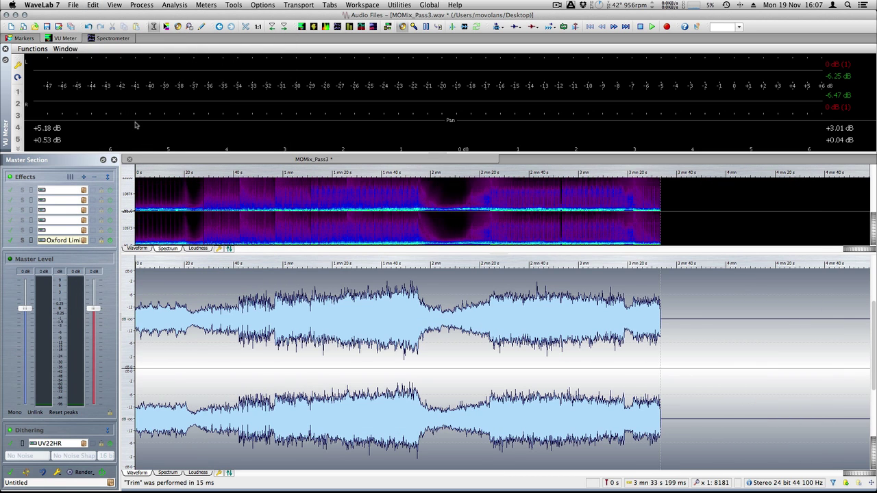
# Step: Apply a linear fade-in to the first 8.5 seconds and play the faded clip
pyautogui.press('space')
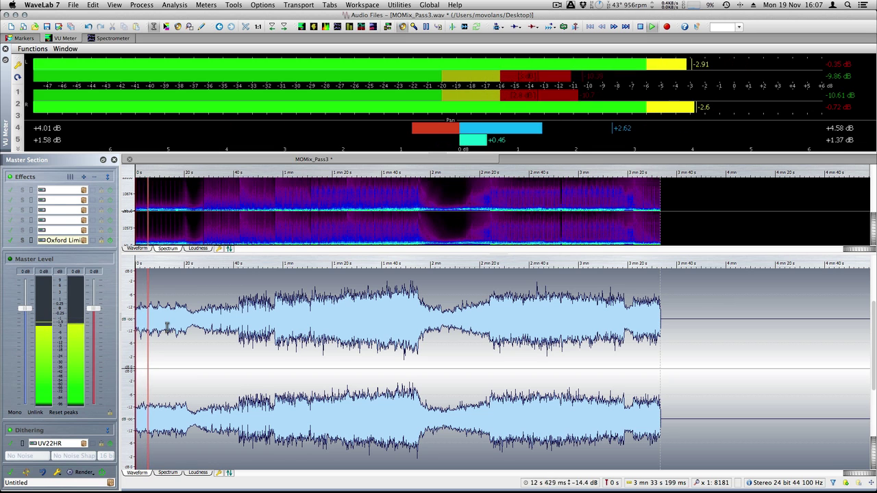
pyautogui.press('space')
pyautogui.moveTo(159, 332); pyautogui.dragTo(120, 345)
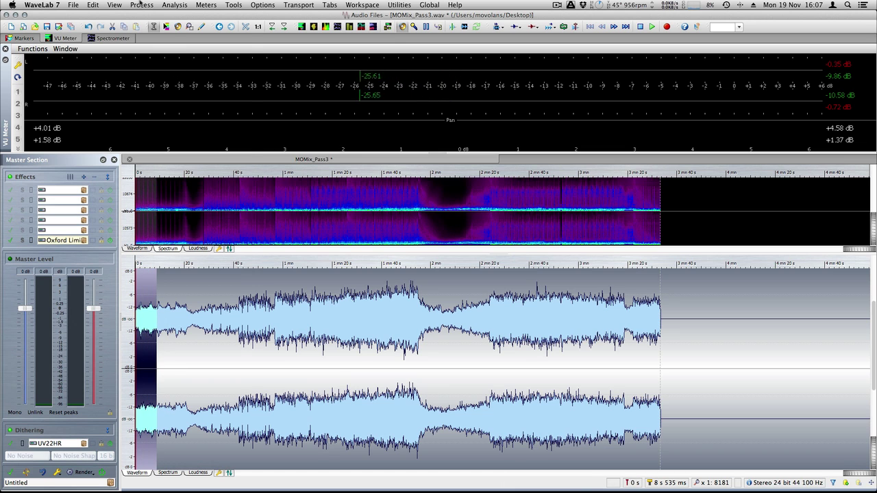
pyautogui.click(141, 5)
pyautogui.moveTo(159, 70)
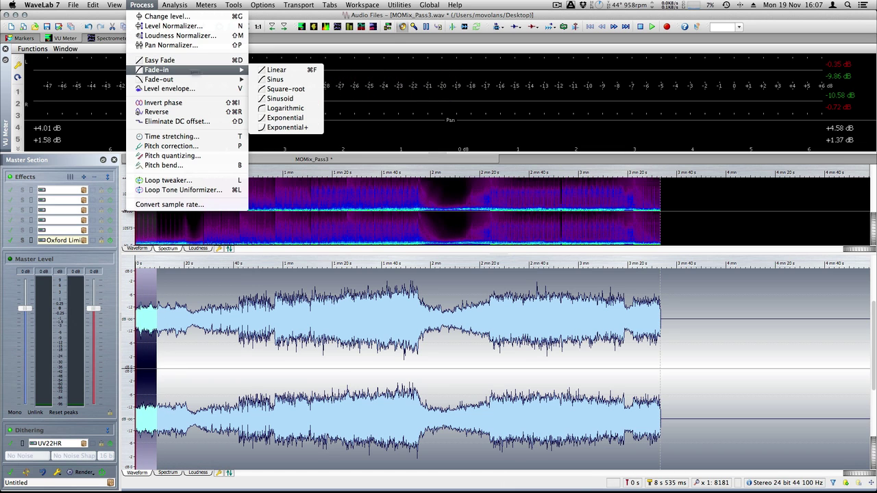
pyautogui.click(275, 70)
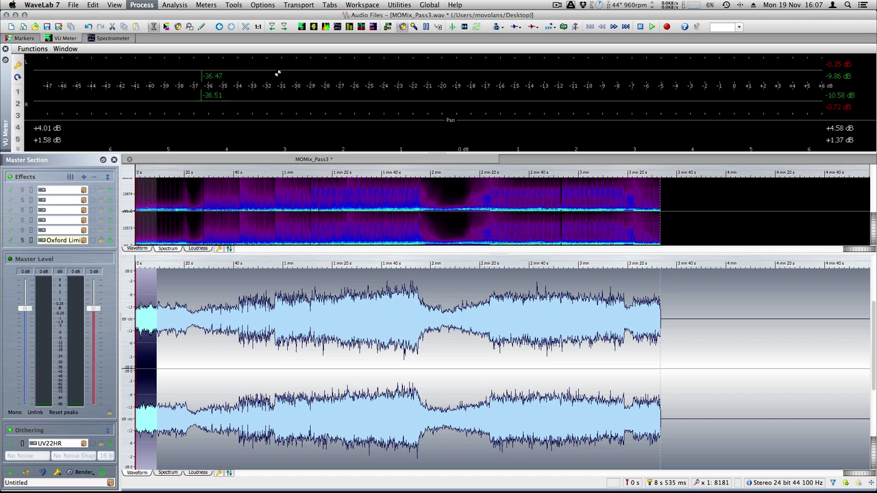
pyautogui.press('super+a')
pyautogui.press('space')
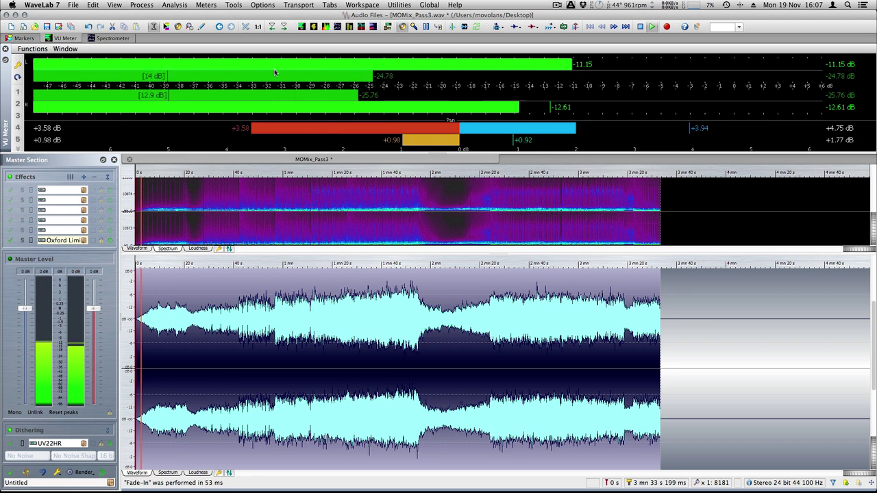
pyautogui.press('space')
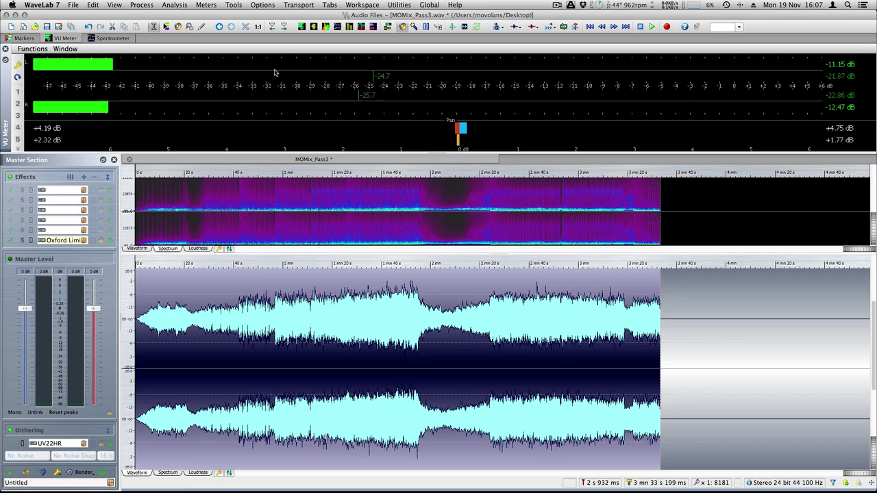
# Step: Undo the fade-in and trim, then redo the trim to restore the 3 mn 33 s clip
pyautogui.press('super+z')
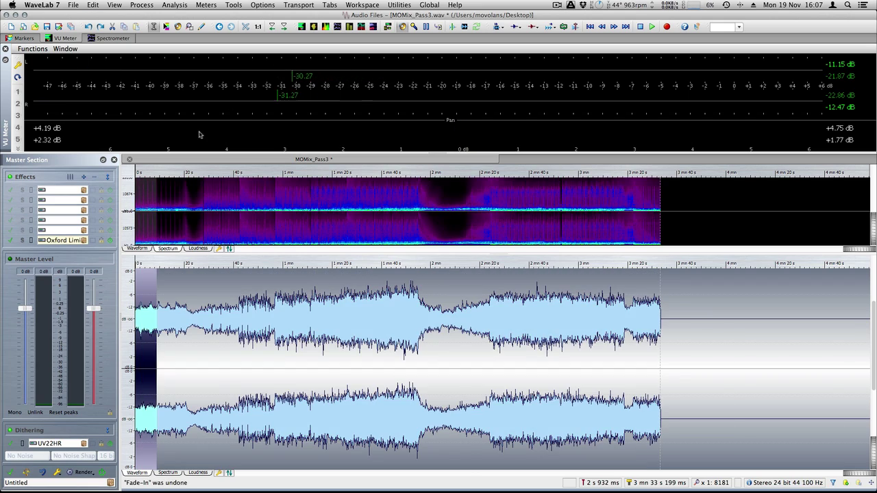
pyautogui.press('super+z')
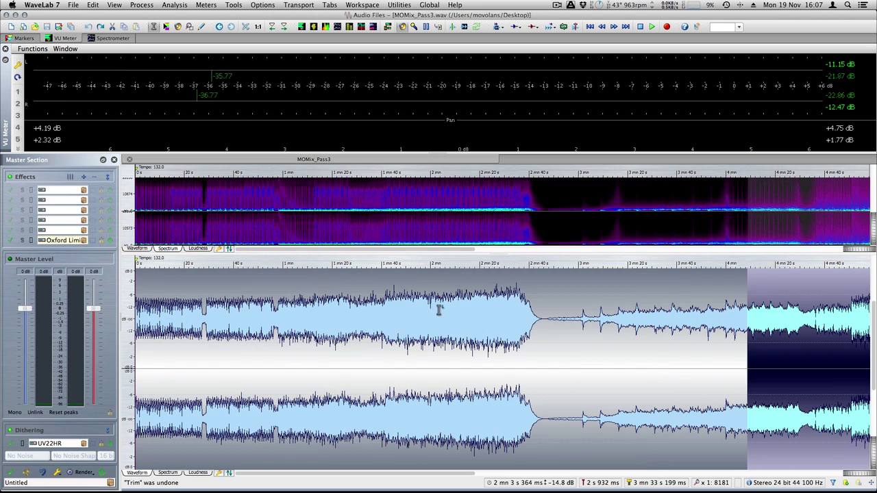
pyautogui.hscroll(15, 439, 310)
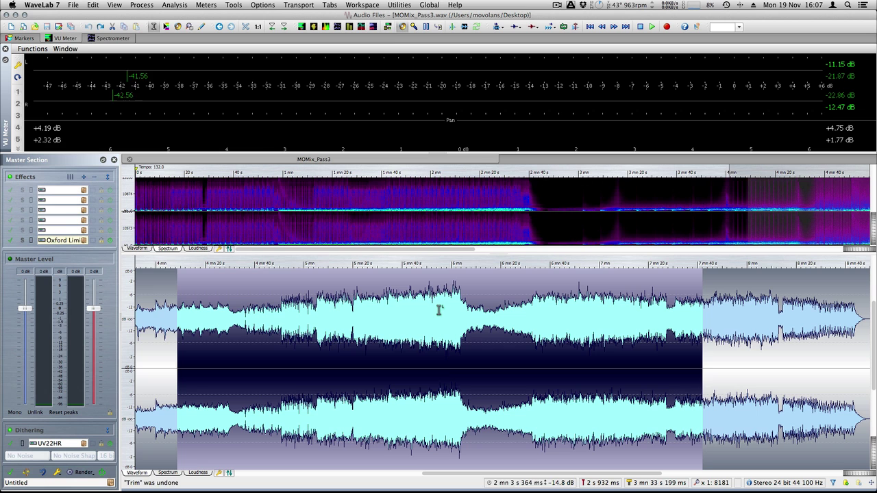
pyautogui.click(93, 5)
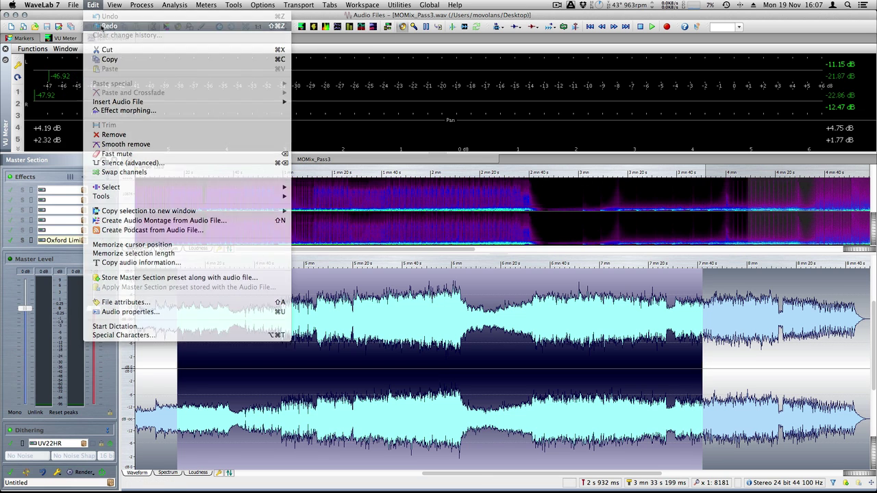
pyautogui.click(103, 26)
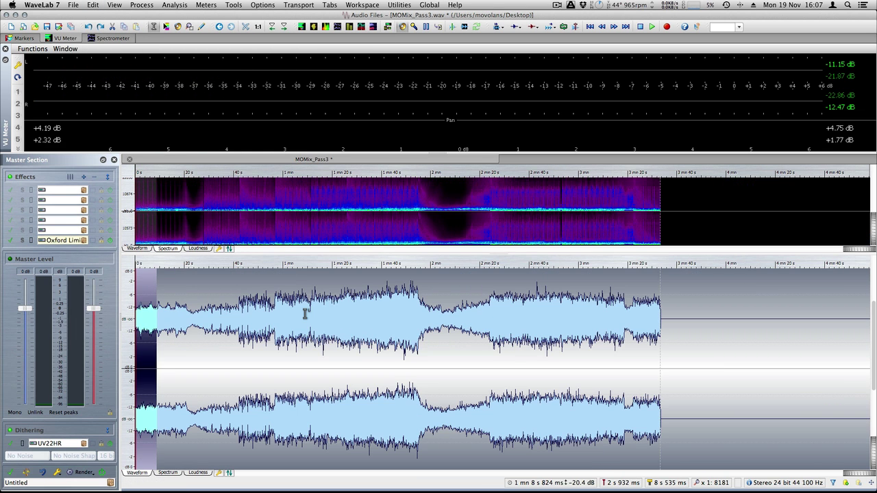
# Step: Delete the selected opening seconds, then apply a linear fade-in over the first 5.5 seconds
pyautogui.press('Delete')
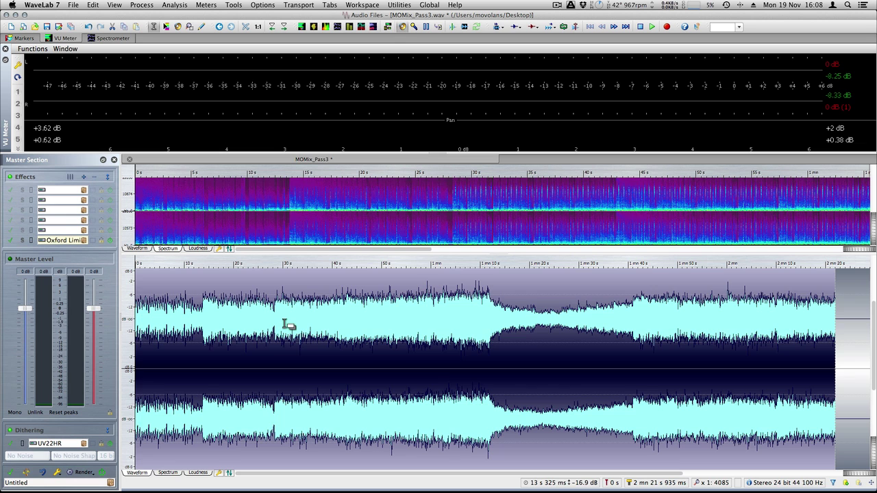
pyautogui.click(164, 338)
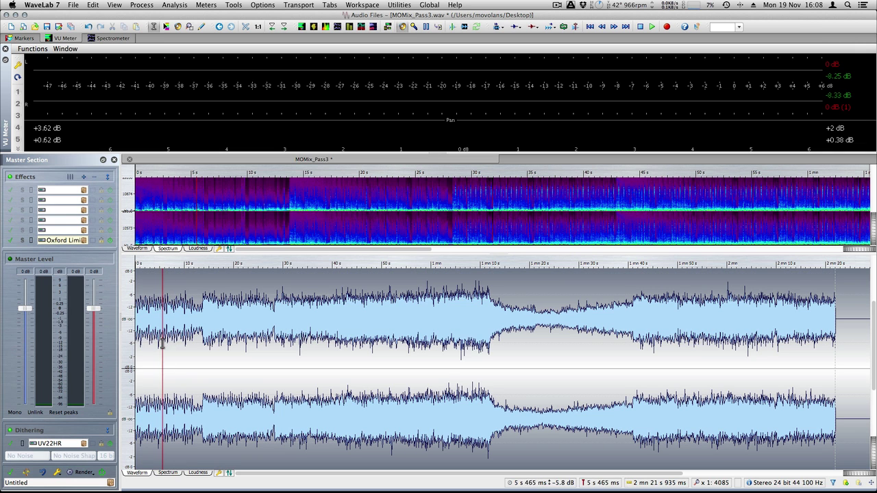
pyautogui.moveTo(163, 339); pyautogui.dragTo(59, 351)
pyautogui.click(94, 5)
pyautogui.moveTo(142, 4)
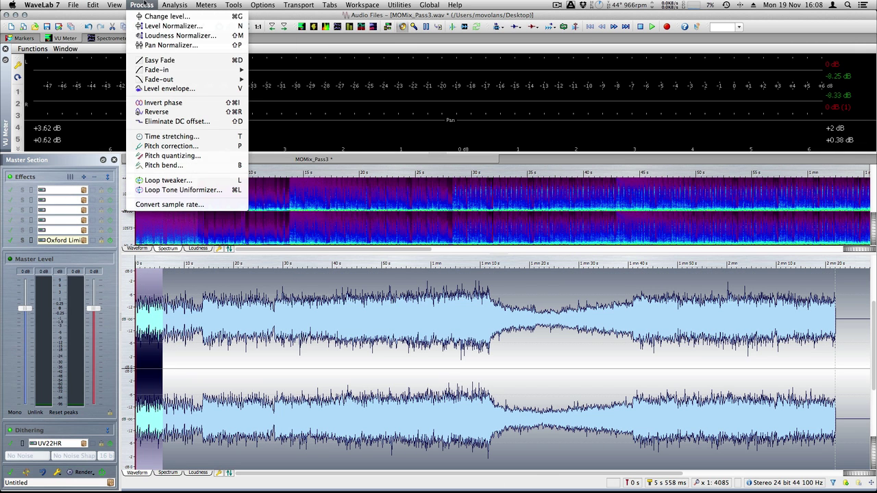
pyautogui.moveTo(164, 70)
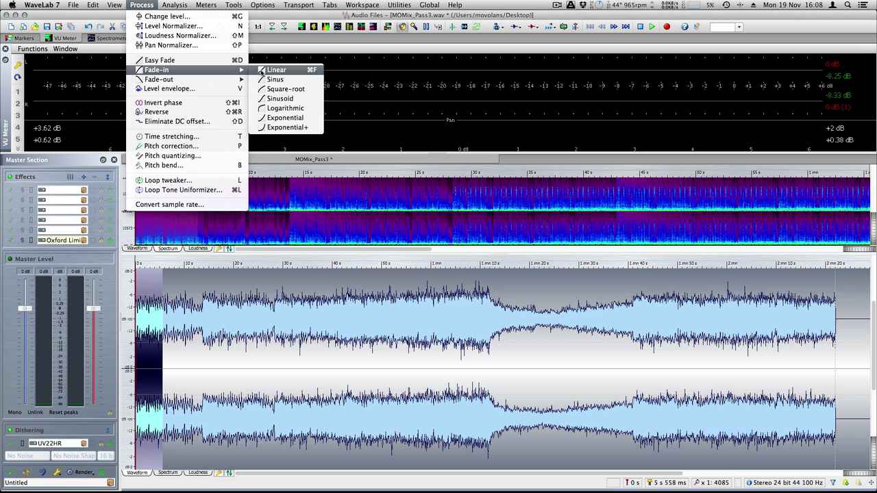
pyautogui.click(271, 69)
# Step: Apply a fade-out to the clip's last six seconds
pyautogui.click(783, 339)
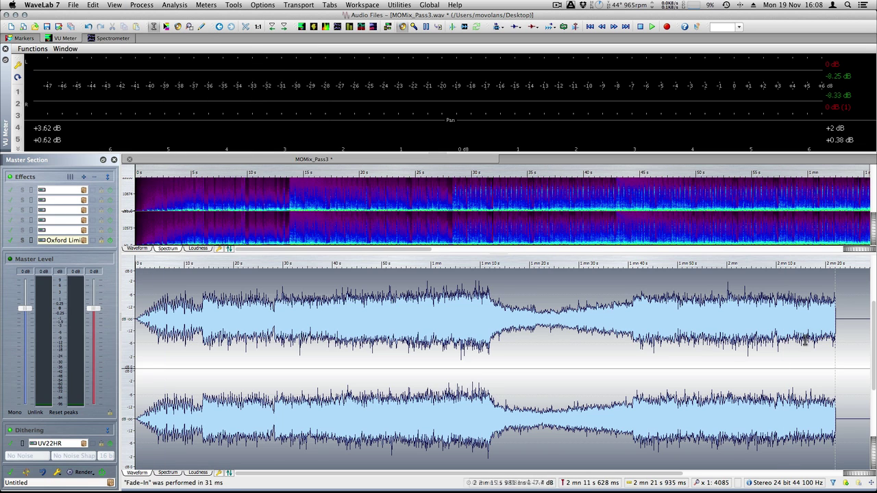
pyautogui.moveTo(805, 339); pyautogui.dragTo(837, 339)
pyautogui.click(142, 5)
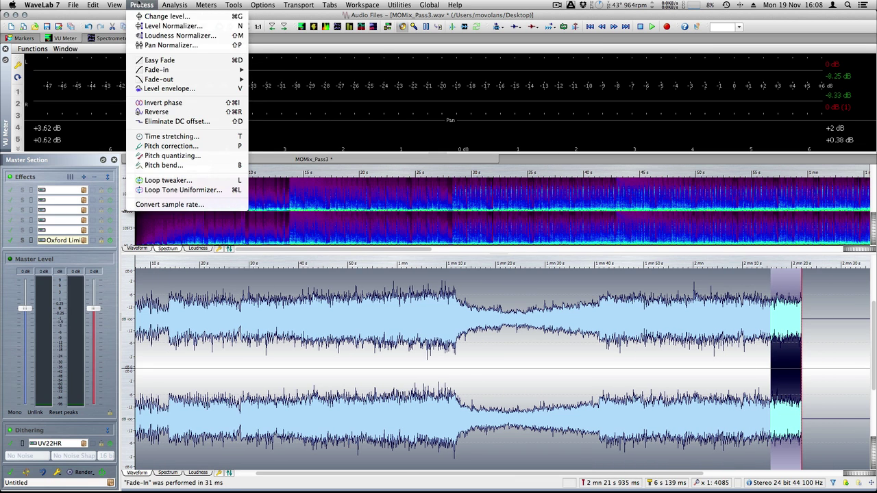
pyautogui.moveTo(164, 72)
pyautogui.click(276, 79)
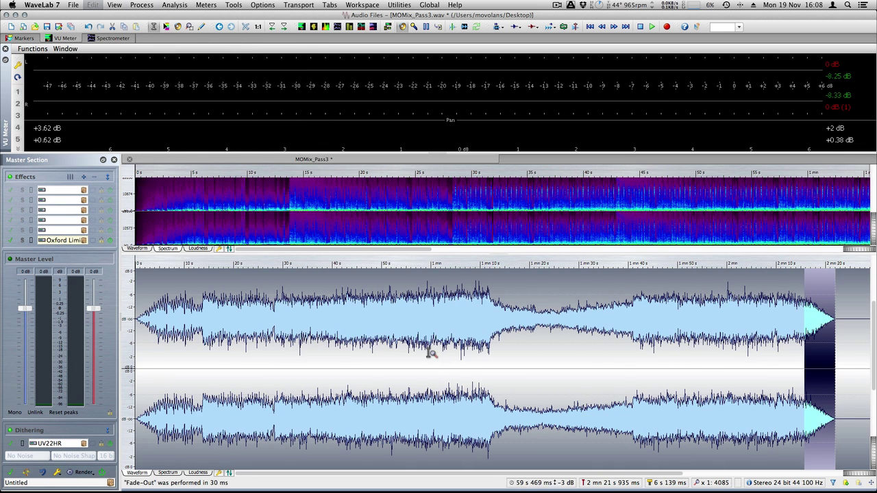
pyautogui.press('super+a')
pyautogui.press('space')
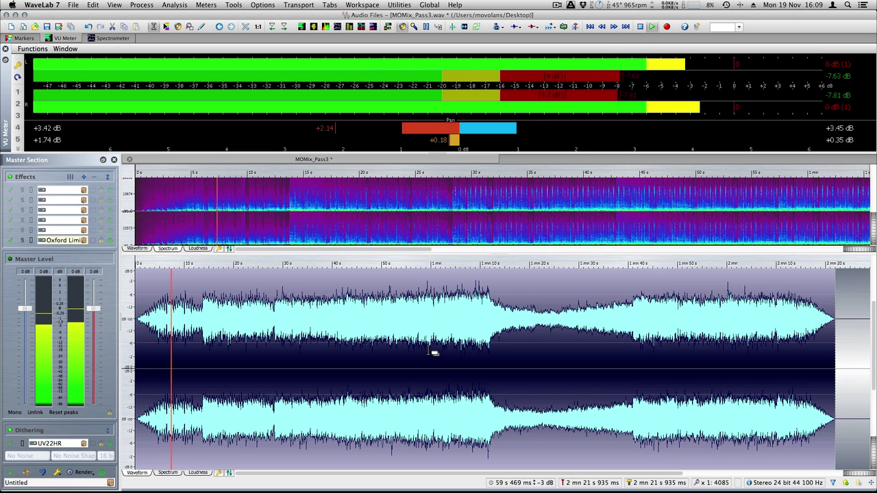
pyautogui.press('space')
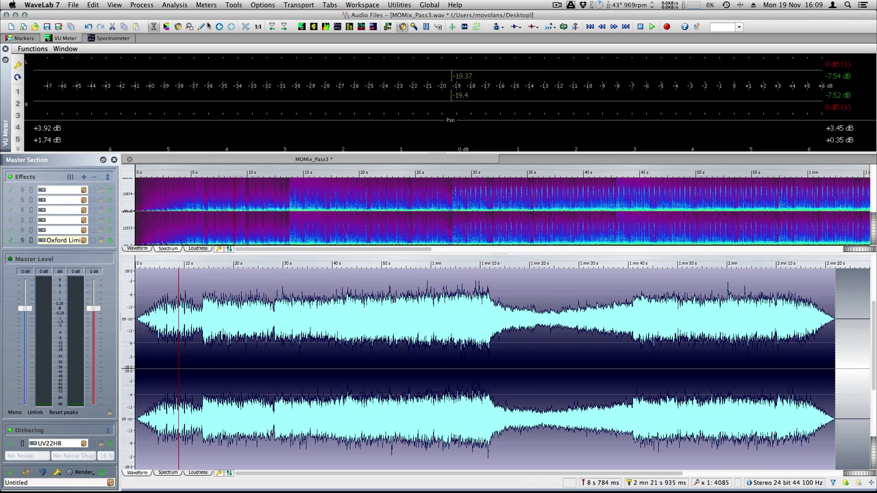
# Step: Normalize the whole clip with the Level Normalizer to a 0.000 dB peak
pyautogui.click(174, 5)
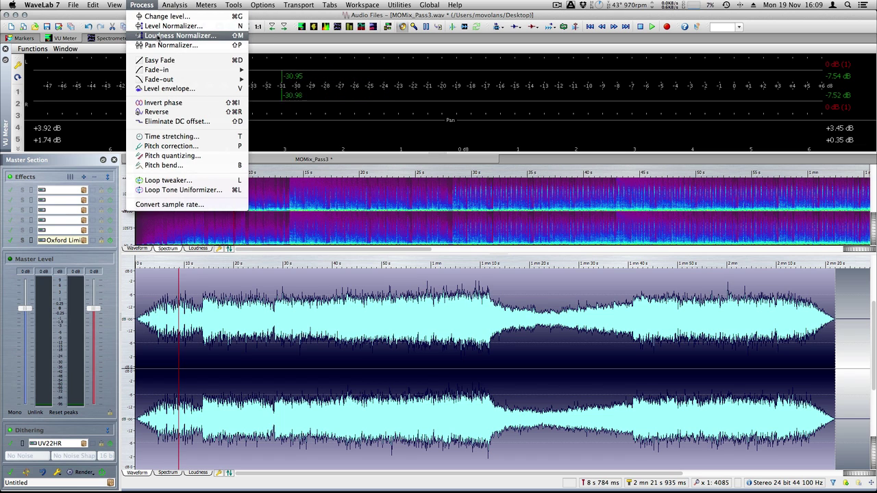
pyautogui.click(164, 25)
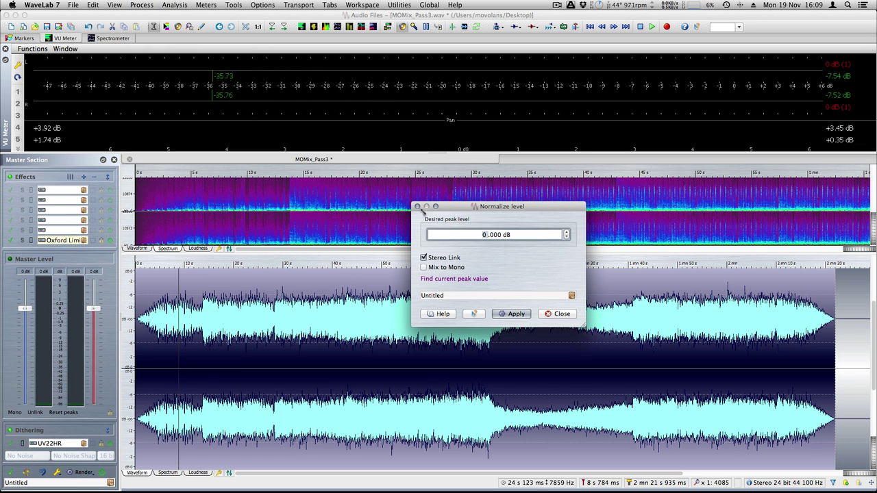
pyautogui.click(524, 315)
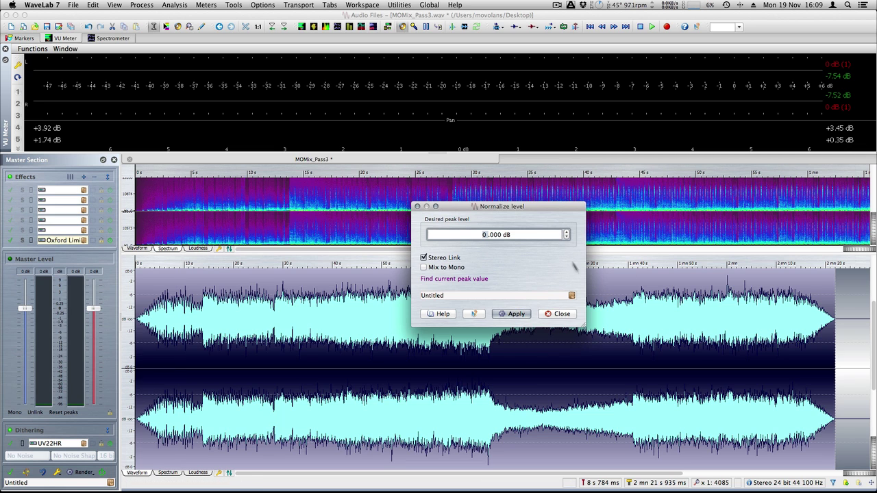
pyautogui.click(560, 314)
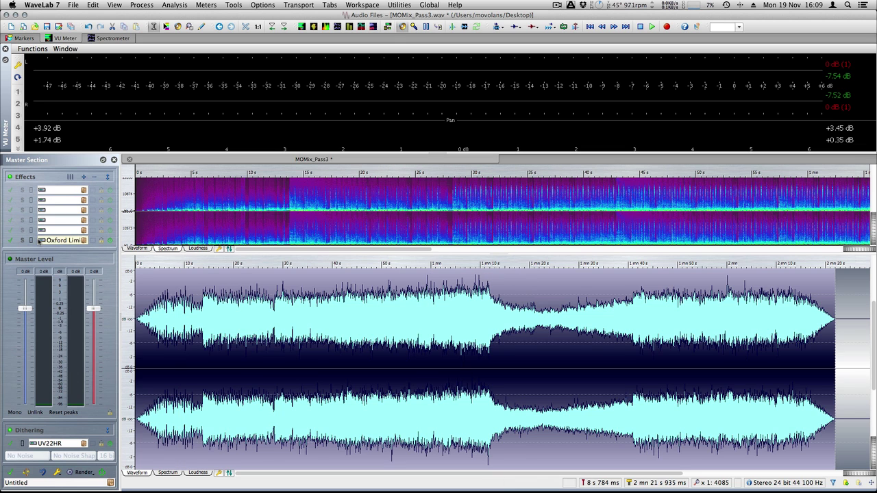
# Step: Play from about 1:04 through the Oxford Limiter and lower its Input Gain slightly
pyautogui.click(94, 241)
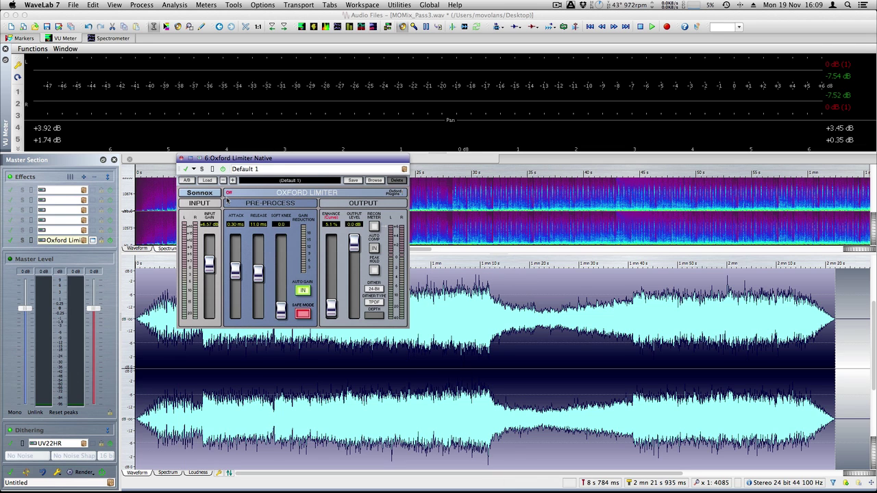
pyautogui.press('space')
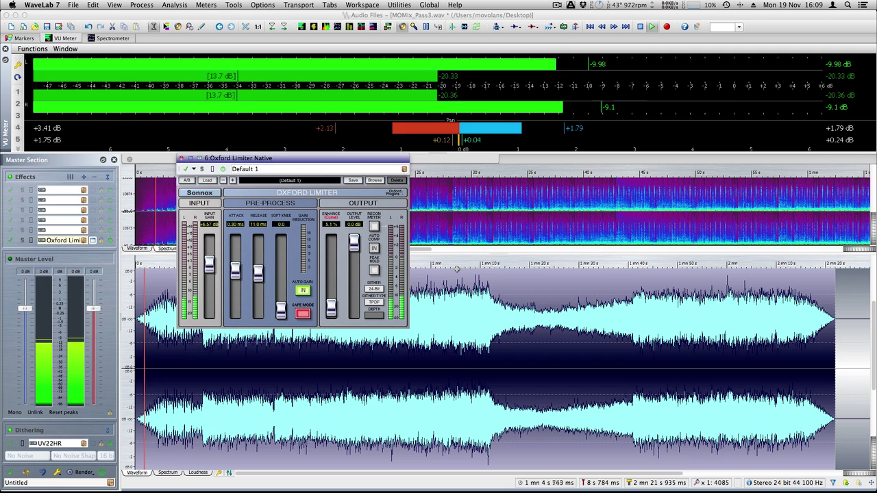
pyautogui.click(456, 270)
pyautogui.moveTo(210, 262); pyautogui.dragTo(210, 267)
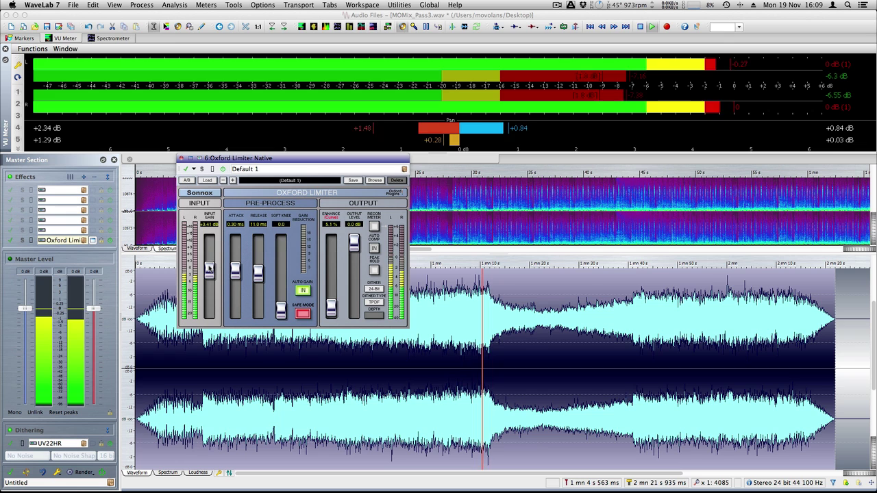
pyautogui.click(181, 158)
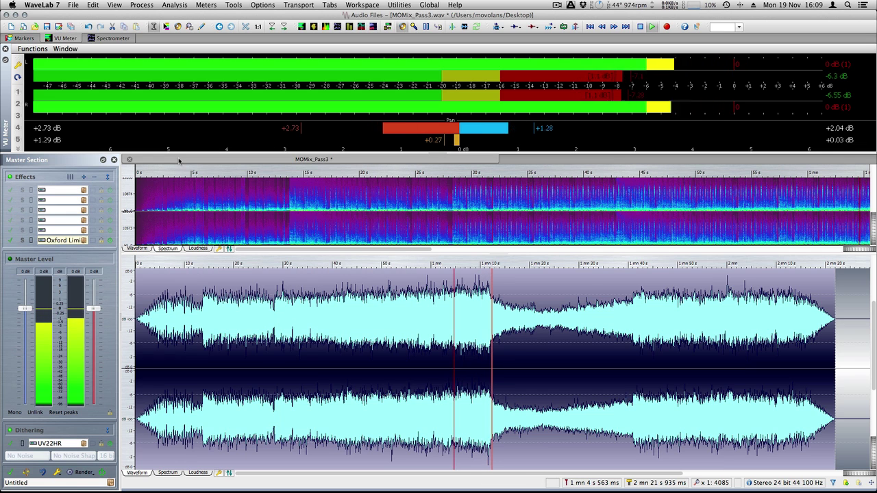
pyautogui.press('space')
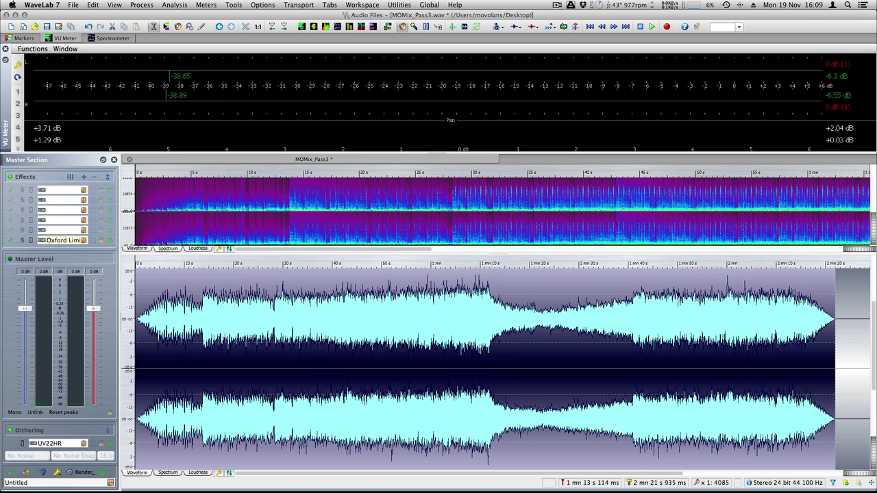
# Step: Render the selection through the Master Section into a new Untitled file
pyautogui.click(89, 473)
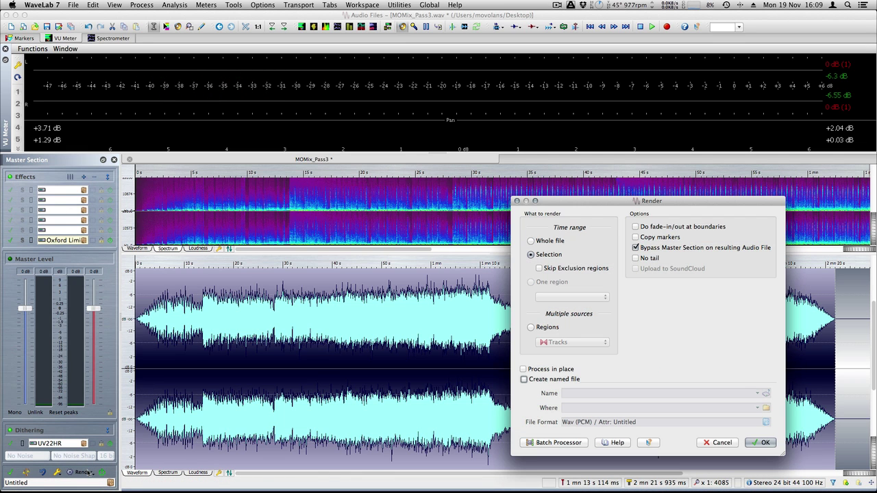
pyautogui.moveTo(606, 206); pyautogui.dragTo(486, 200)
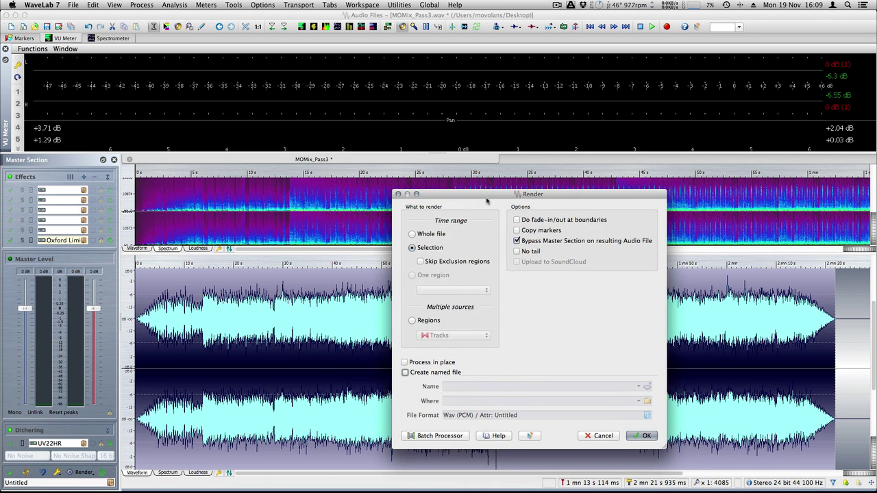
pyautogui.click(646, 436)
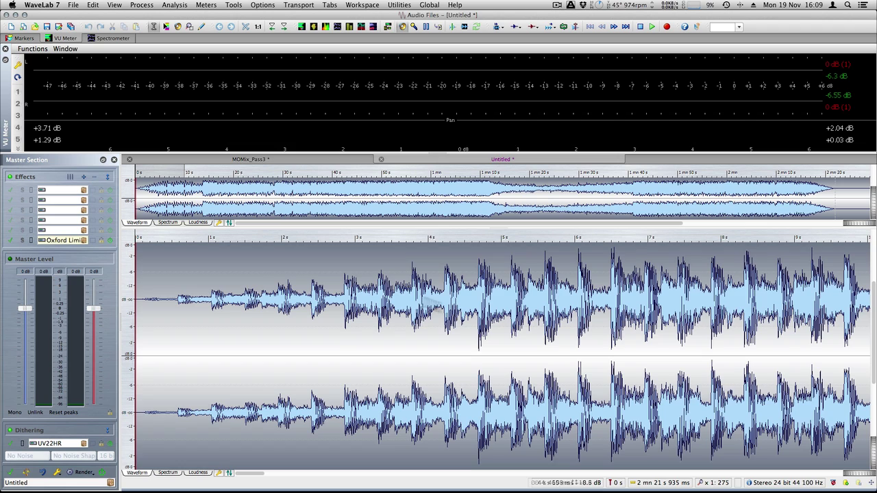
# Step: Compare with MOMix_Pass3, then play the rendered file from around 50 s to 57 s
pyautogui.click(290, 160)
pyautogui.click(502, 159)
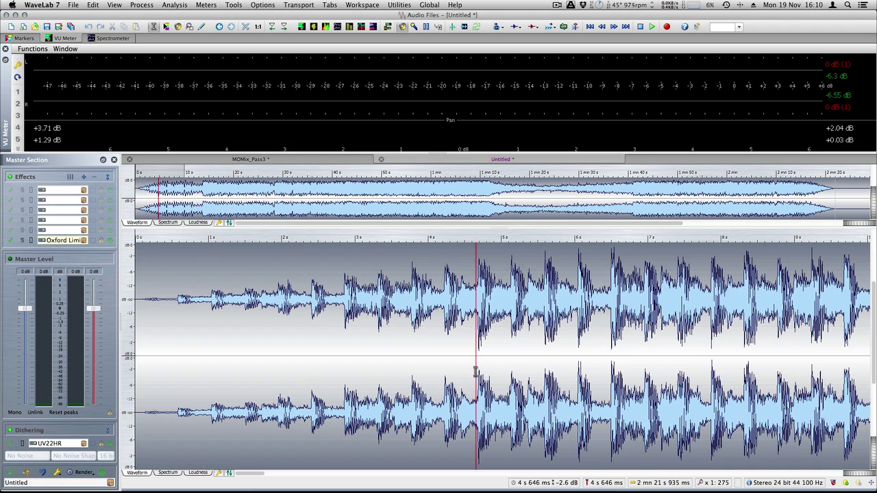
pyautogui.moveTo(475, 363); pyautogui.dragTo(586, 367)
pyautogui.doubleClick(586, 367)
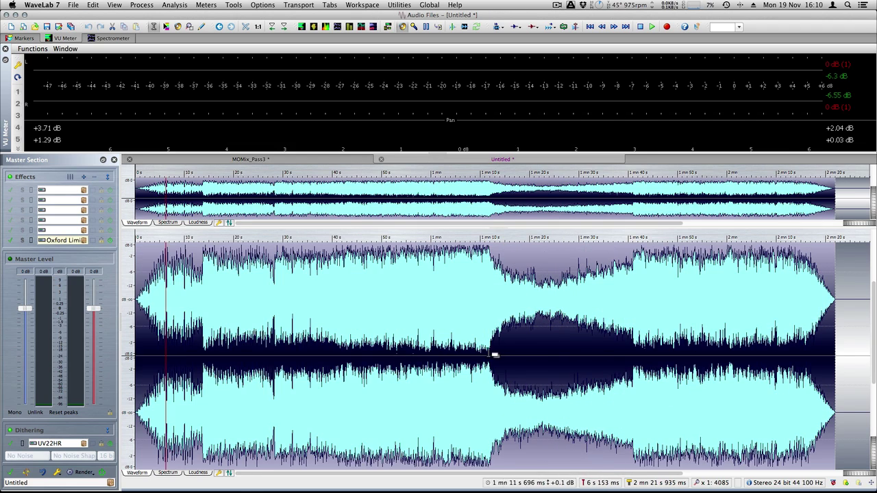
pyautogui.moveTo(495, 352); pyautogui.dragTo(397, 352)
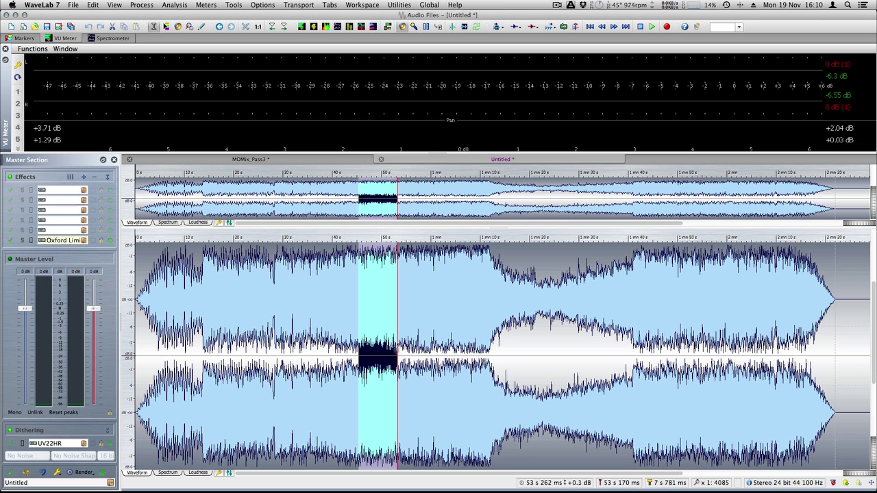
pyautogui.press('space')
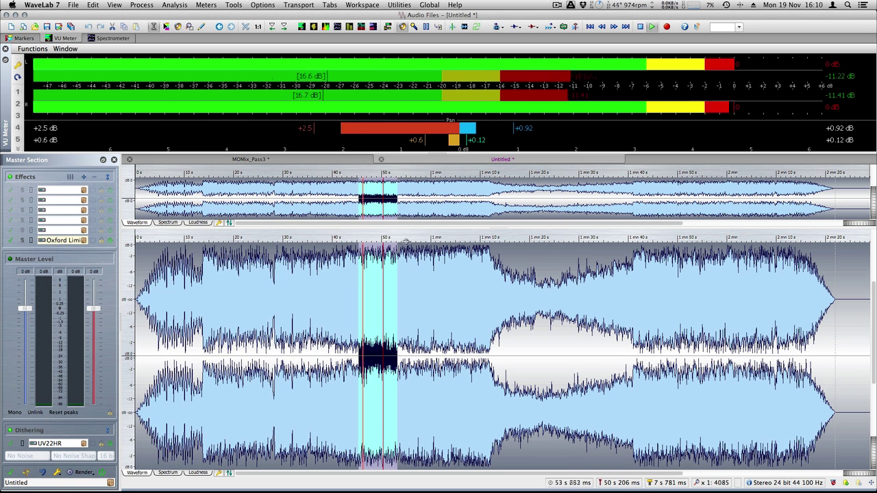
pyautogui.click(421, 239)
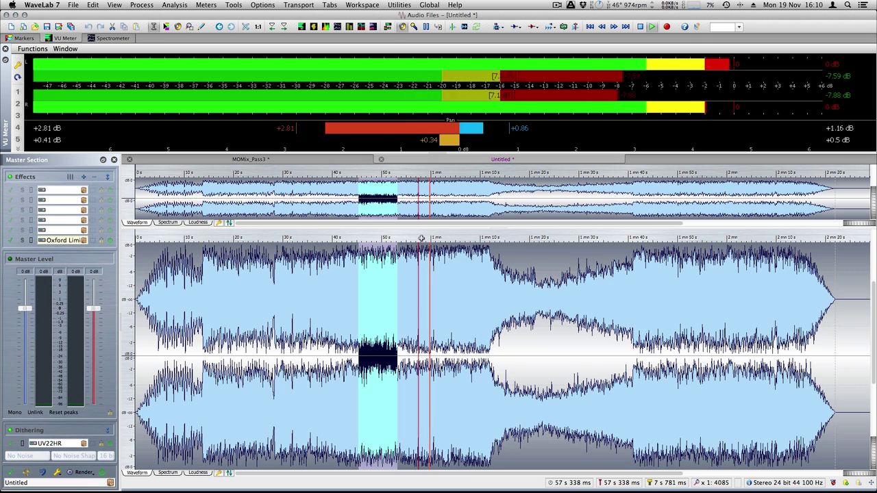
pyautogui.press('space')
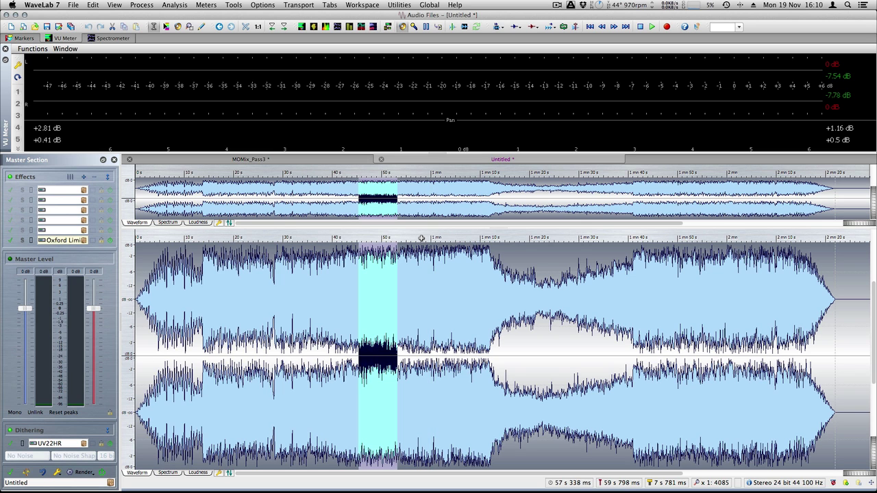
# Step: Hide WaveLab with Cmd+H and bring Soundtrack Pro's Momix Soundtrack project forward
pyautogui.press('super+h')
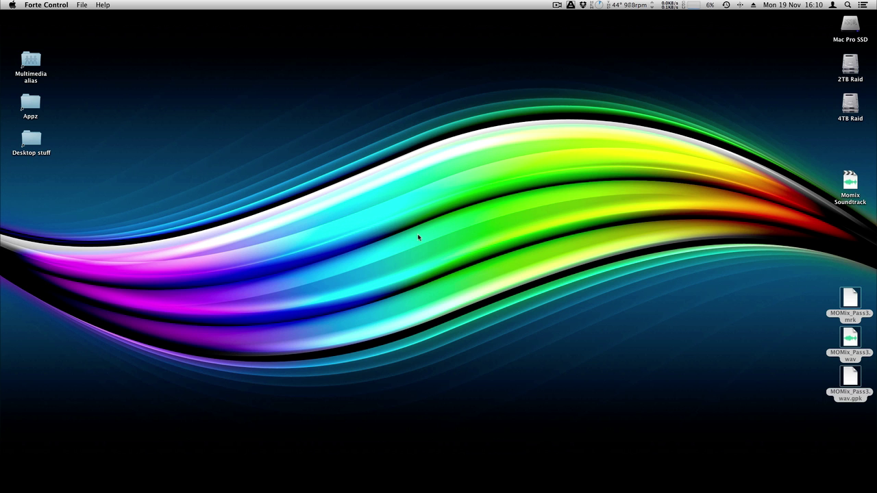
pyautogui.click(114, 480)
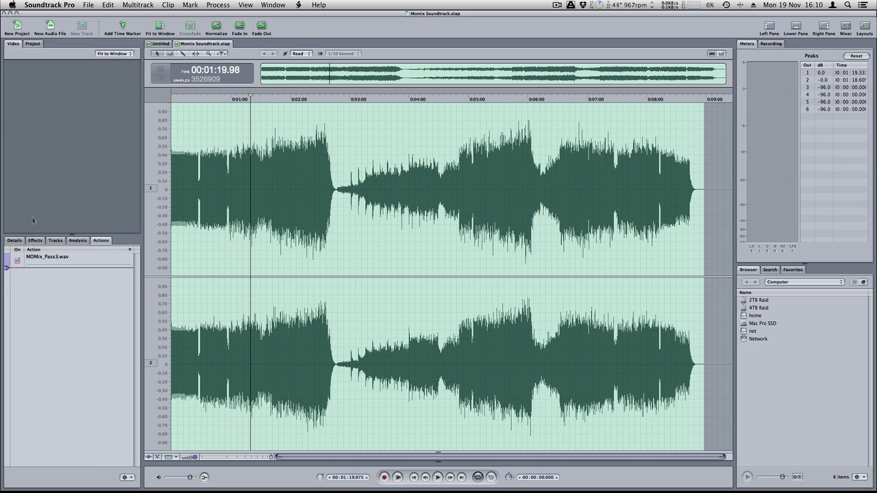
# Step: Show the Momix file's effects chain and briefly inspect the SPL Passeq Advanced window
pyautogui.click(35, 241)
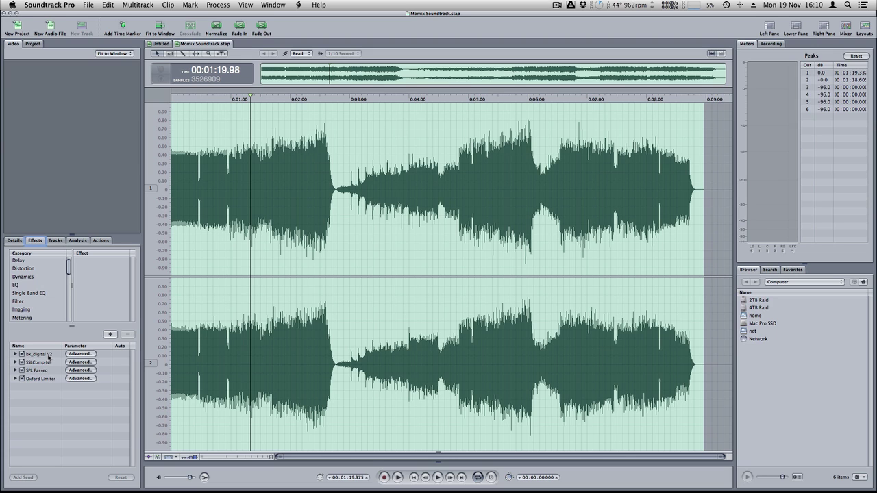
pyautogui.click(79, 370)
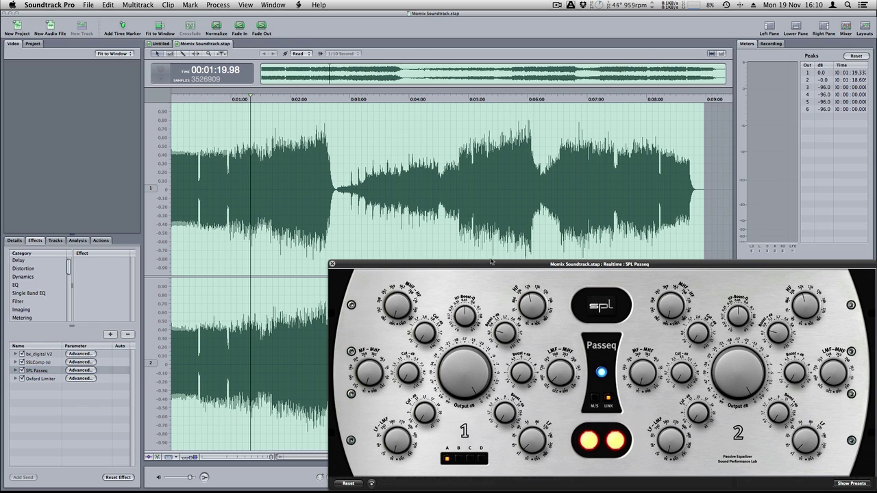
pyautogui.moveTo(491, 261); pyautogui.dragTo(257, 119)
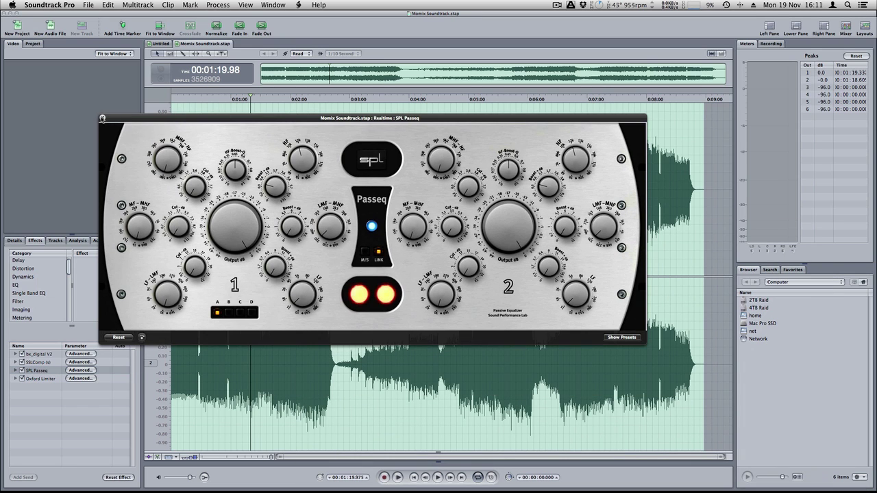
pyautogui.click(102, 118)
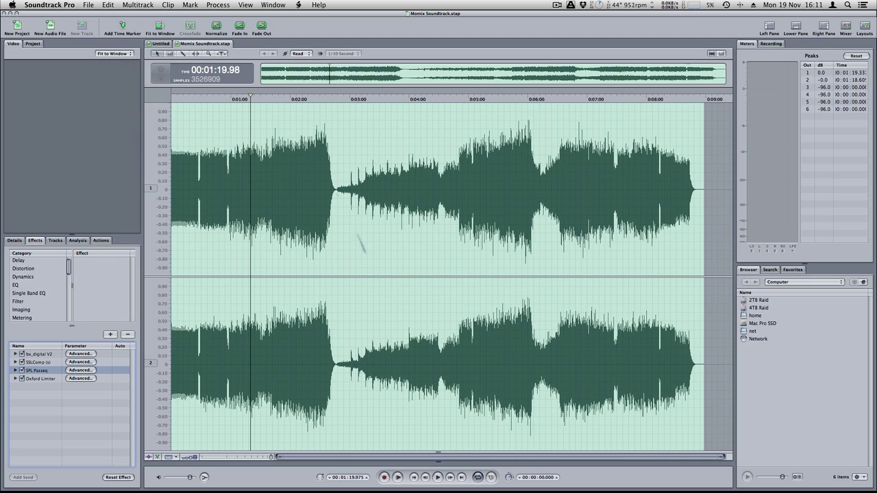
# Step: Audition the clip around 2:13–2:26 and 5:32–5:43
pyautogui.click(303, 121)
pyautogui.press('space')
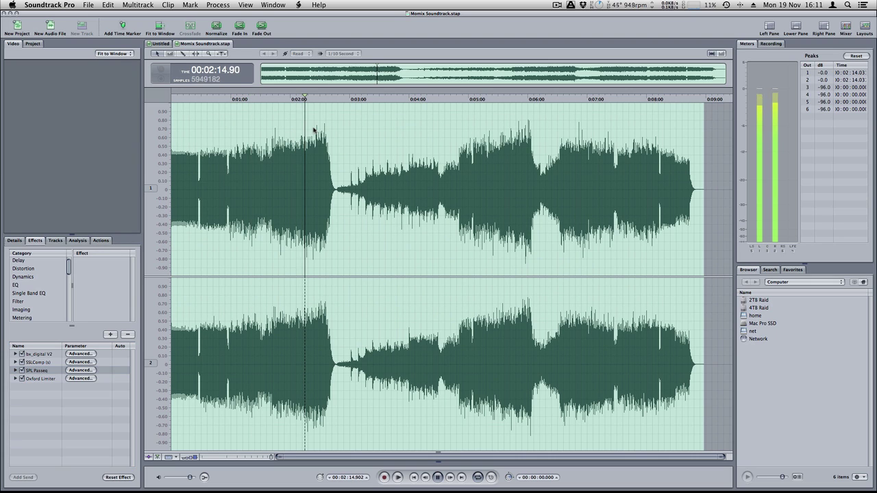
pyautogui.click(316, 130)
pyautogui.click(501, 157)
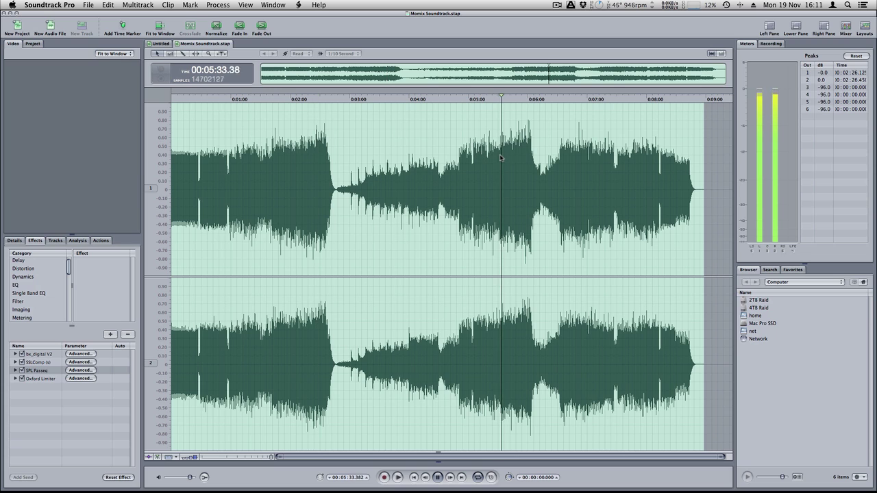
pyautogui.click(511, 157)
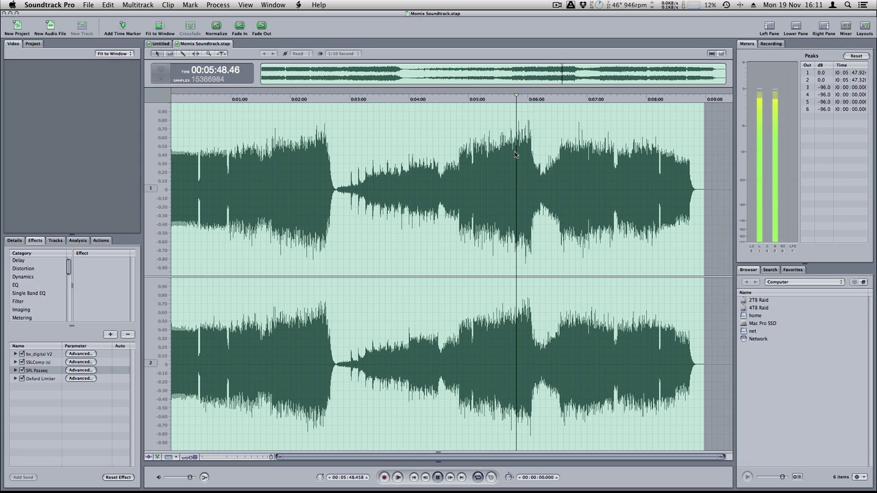
pyautogui.press('space')
# Step: Select from about 3:56 onward and trim the audio to that section
pyautogui.click(419, 187)
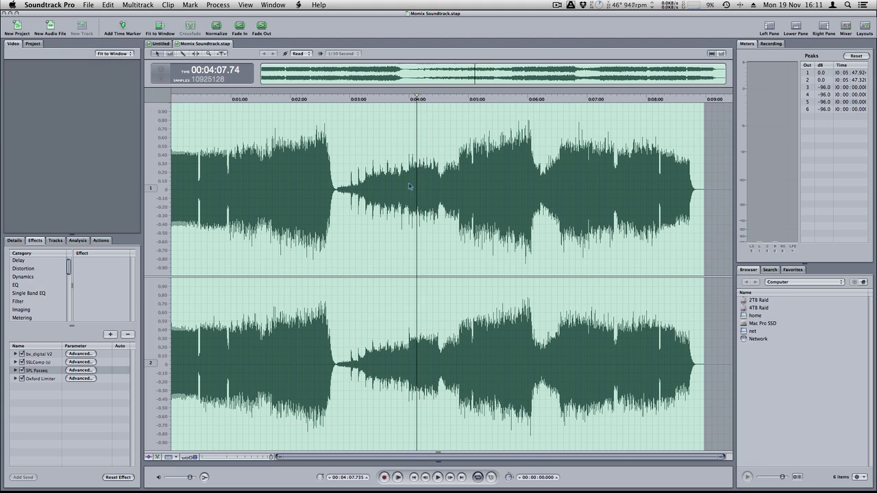
pyautogui.moveTo(405, 186); pyautogui.dragTo(606, 210)
pyautogui.click(108, 5)
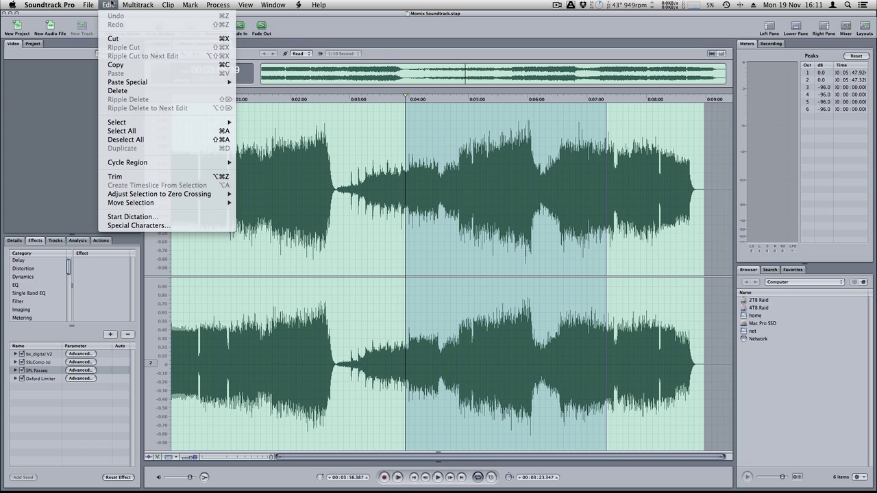
pyautogui.click(125, 178)
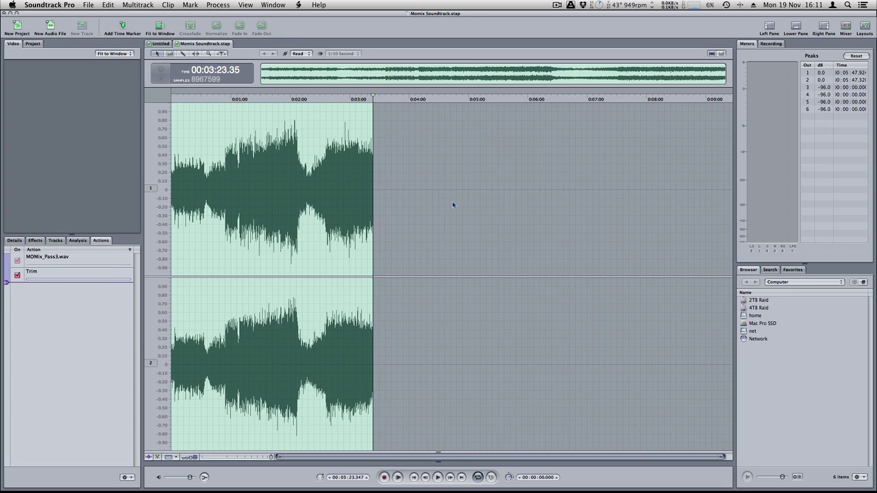
# Step: Trim again to keep only from about 0:56 to the end
pyautogui.press('space')
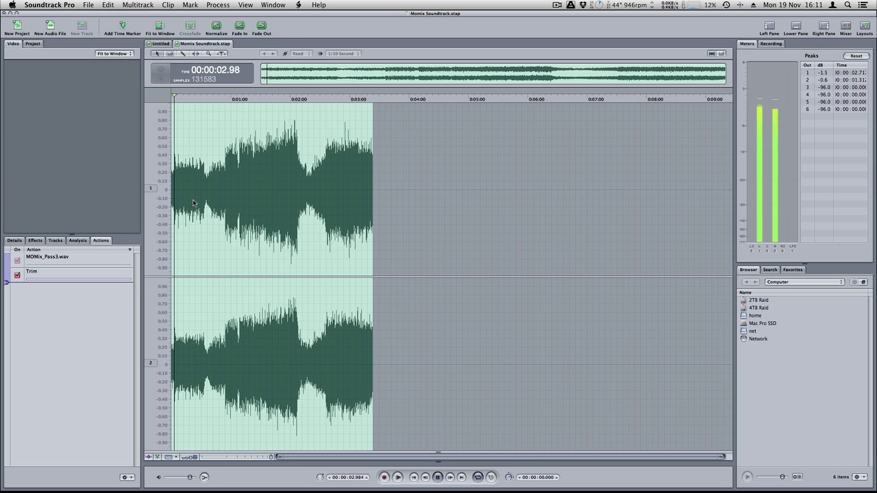
pyautogui.click(193, 204)
pyautogui.click(227, 199)
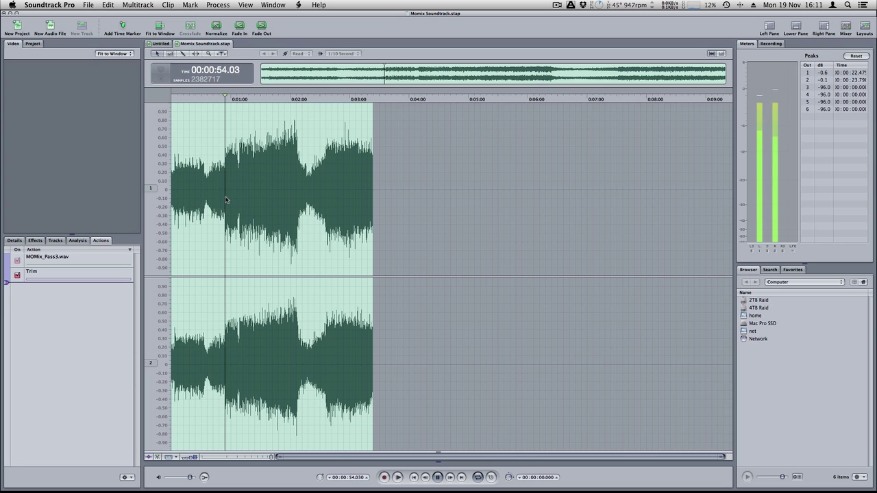
pyautogui.moveTo(226, 199); pyautogui.dragTo(374, 200)
pyautogui.click(108, 5)
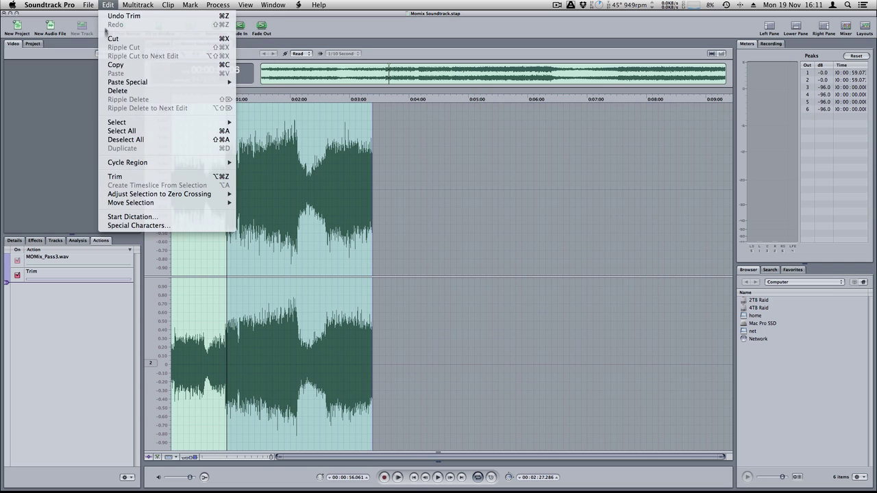
pyautogui.click(128, 177)
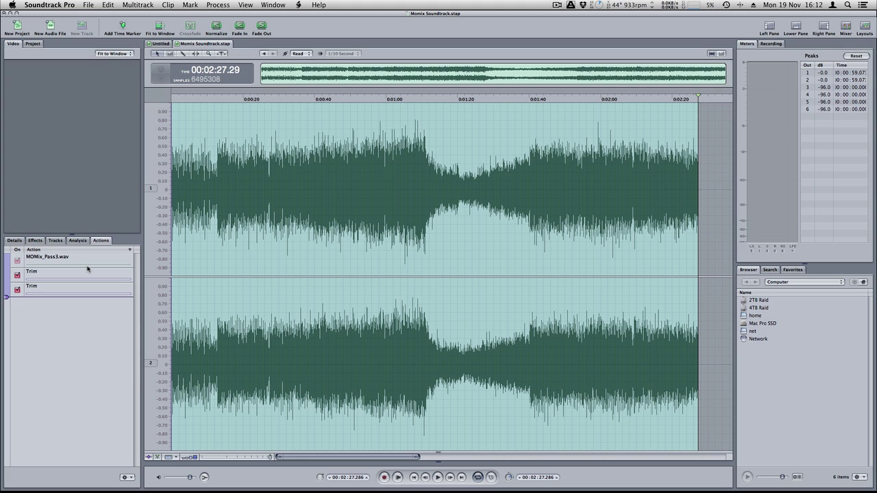
pyautogui.click(17, 276)
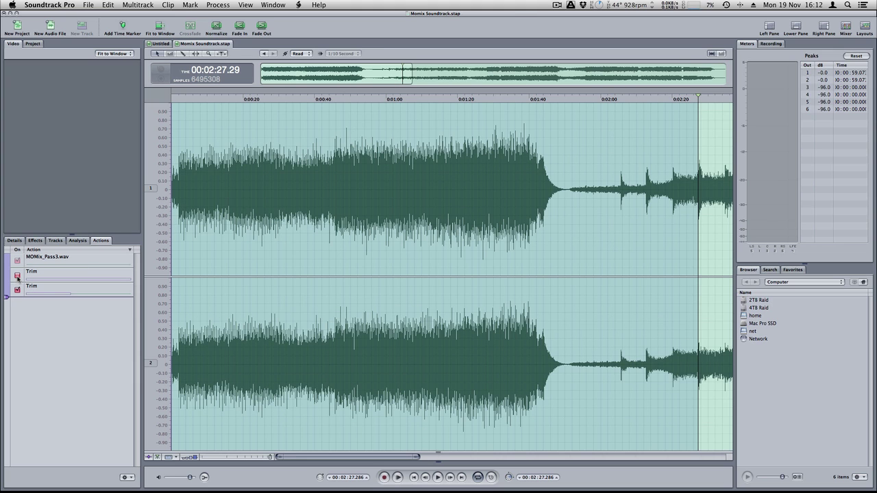
pyautogui.click(18, 290)
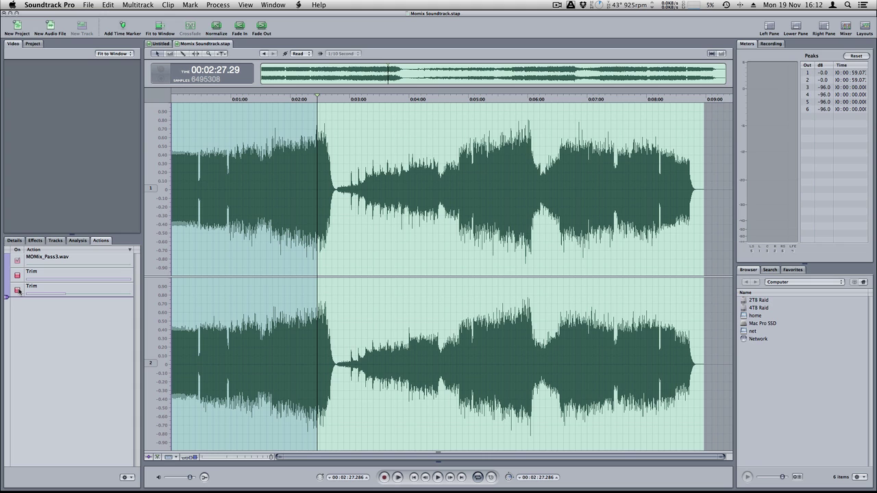
pyautogui.click(17, 275)
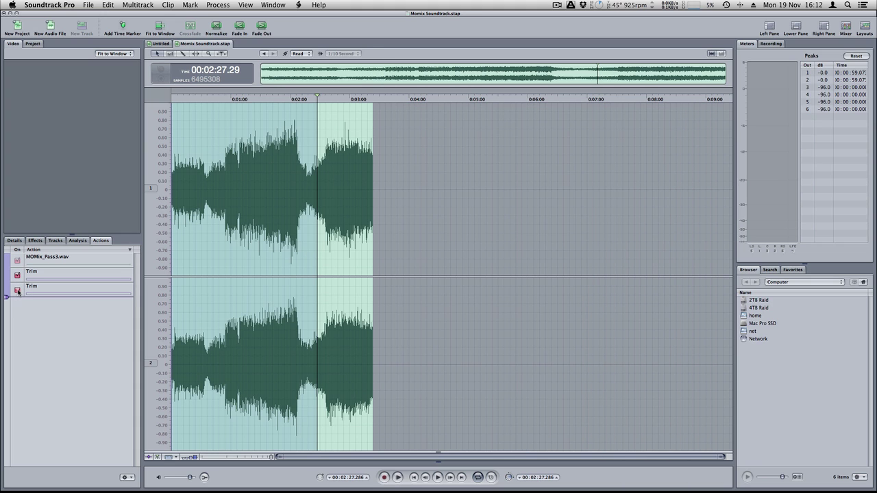
pyautogui.click(17, 291)
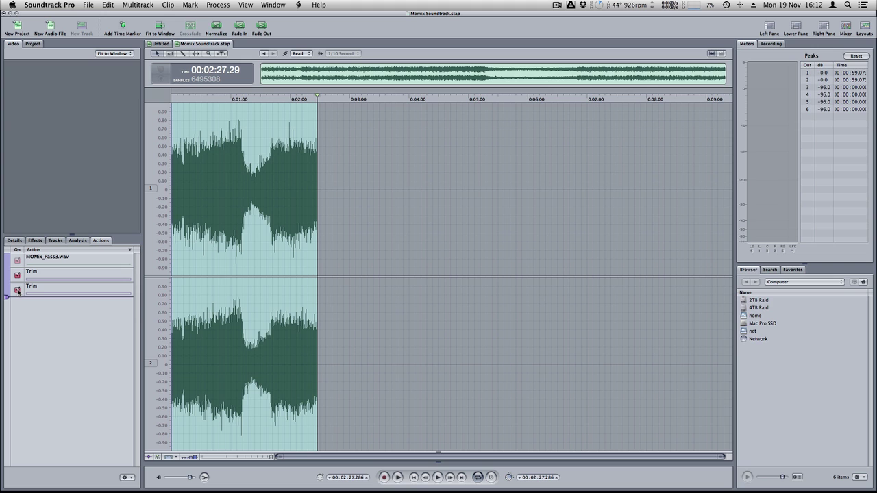
pyautogui.hotkey('shift', 'z')
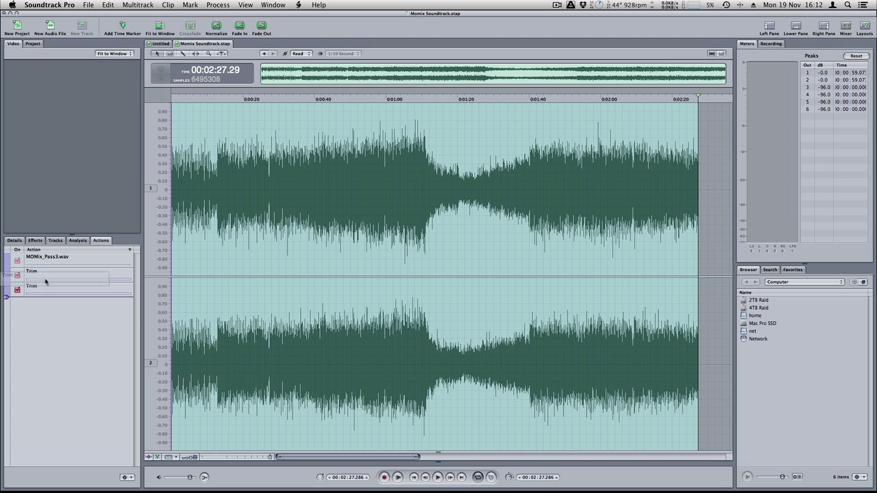
pyautogui.moveTo(44, 279); pyautogui.dragTo(40, 272)
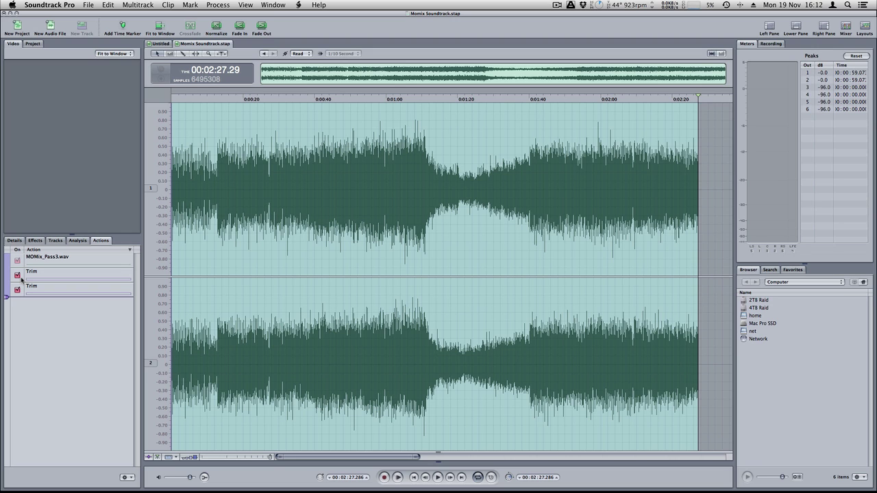
# Step: Fade in the first 4.8 seconds and fade out from 2:20 to the end
pyautogui.click(220, 262)
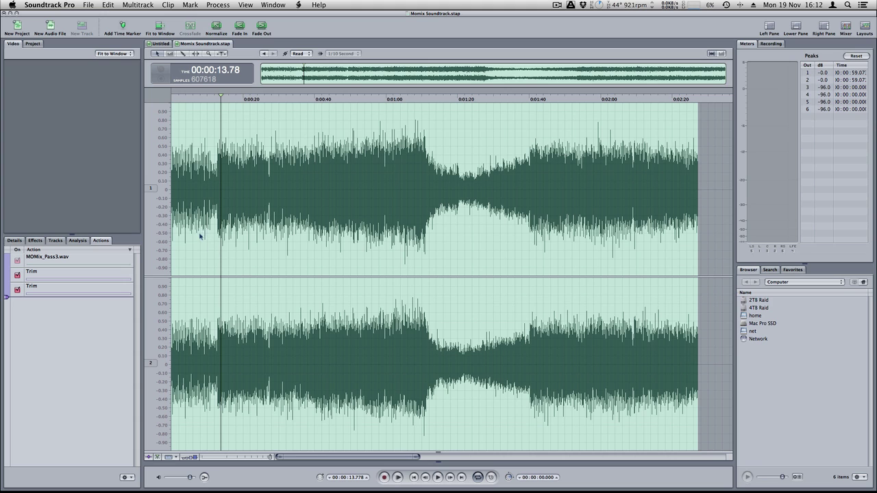
pyautogui.moveTo(190, 236); pyautogui.dragTo(172, 202)
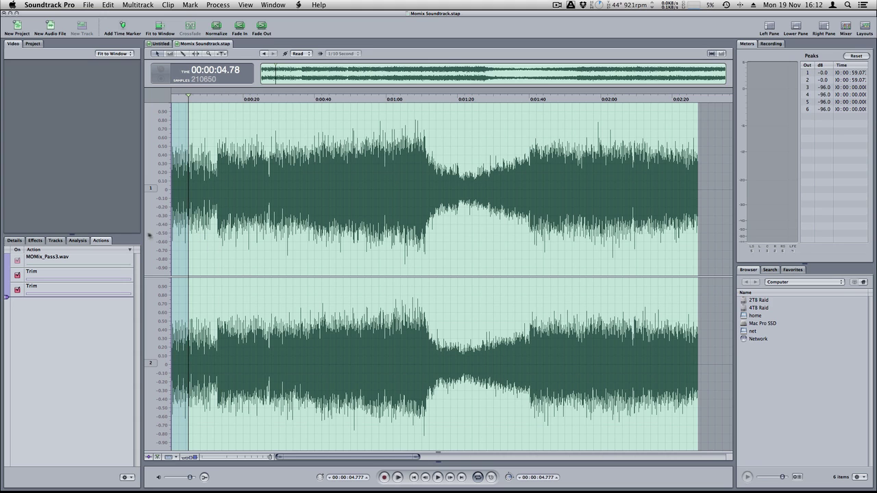
pyautogui.click(235, 29)
pyautogui.click(672, 282)
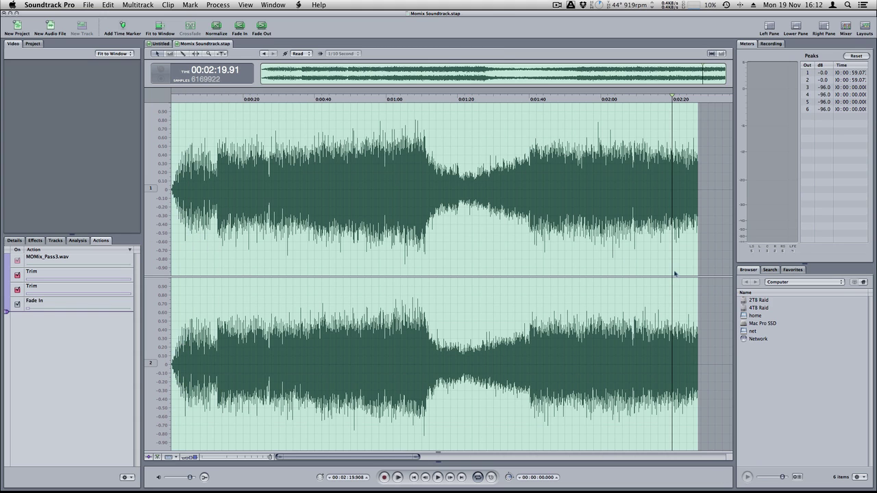
pyautogui.moveTo(675, 274); pyautogui.dragTo(706, 274)
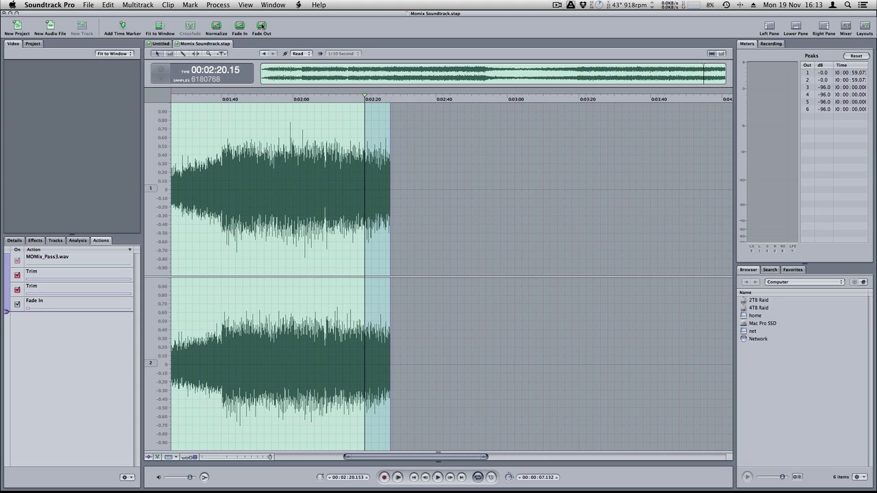
pyautogui.click(262, 27)
# Step: Normalize the whole clip to 0 dB peak
pyautogui.press('super+a')
pyautogui.hotkey('shift', 'z')
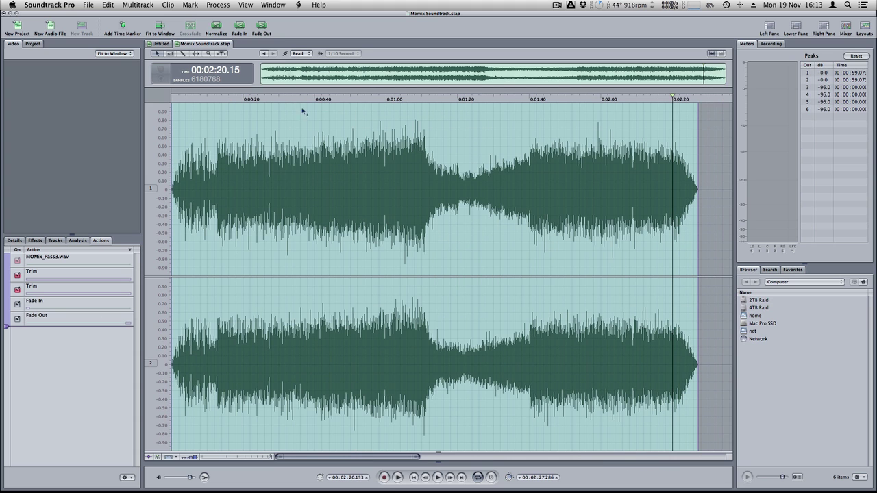
pyautogui.click(217, 28)
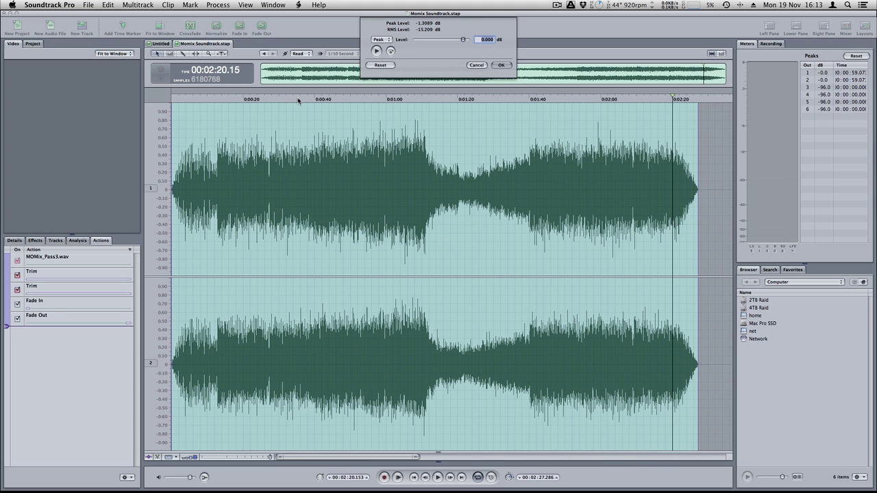
pyautogui.click(500, 65)
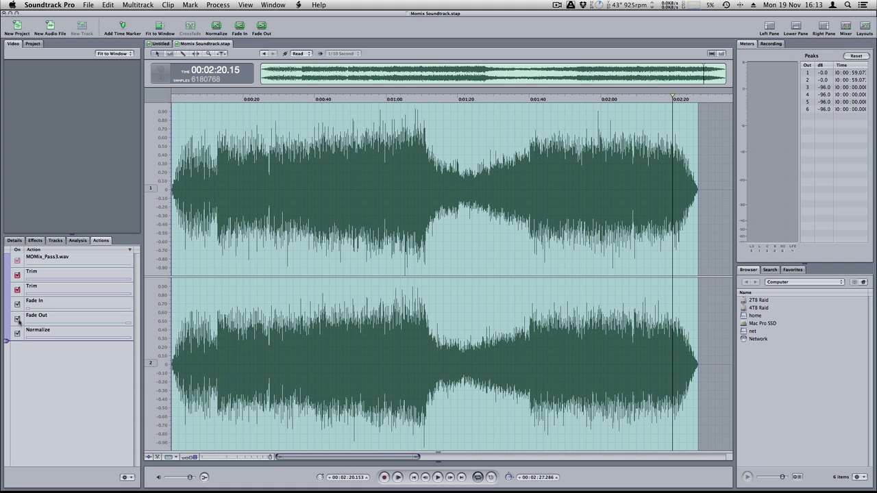
pyautogui.click(17, 304)
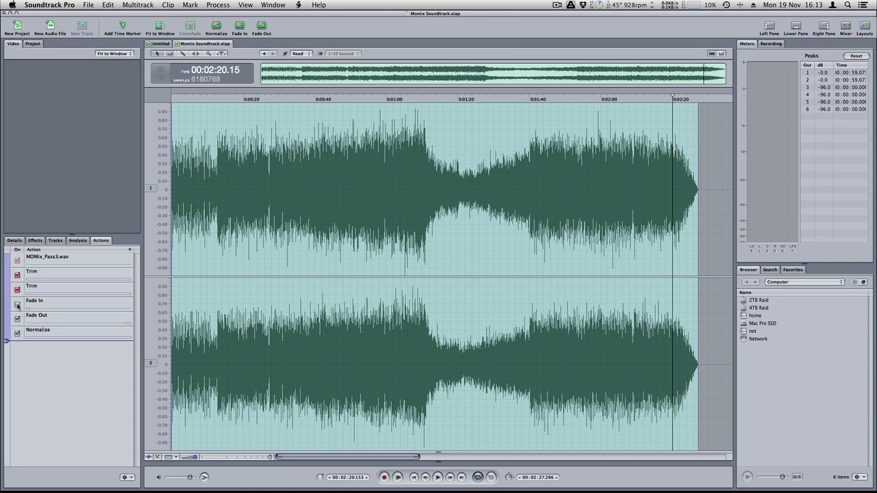
pyautogui.click(17, 304)
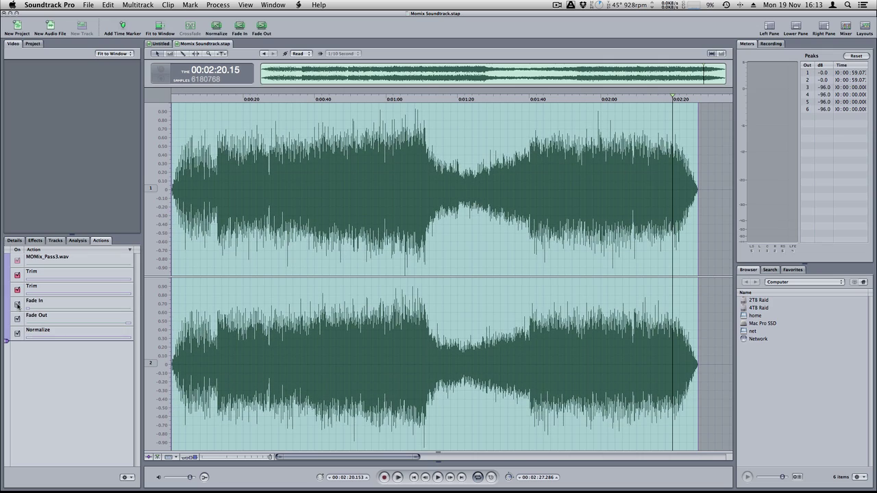
pyautogui.click(17, 304)
pyautogui.click(17, 336)
pyautogui.click(16, 336)
pyautogui.click(126, 477)
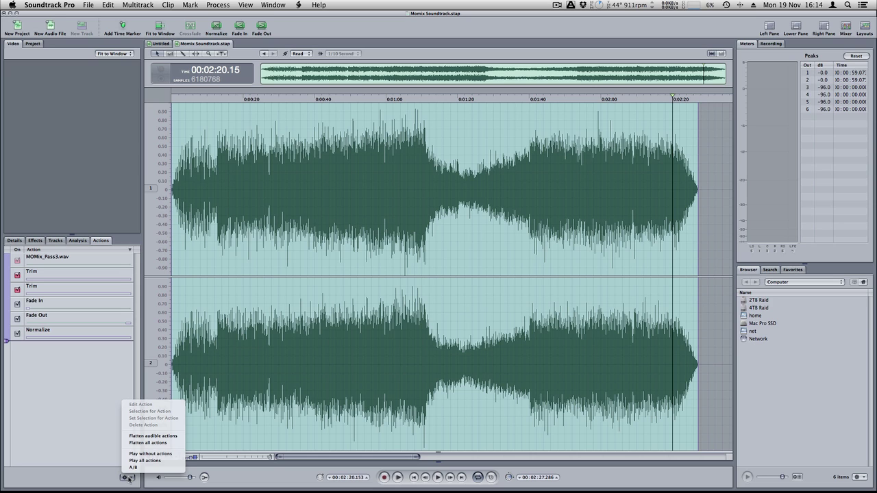
pyautogui.click(173, 443)
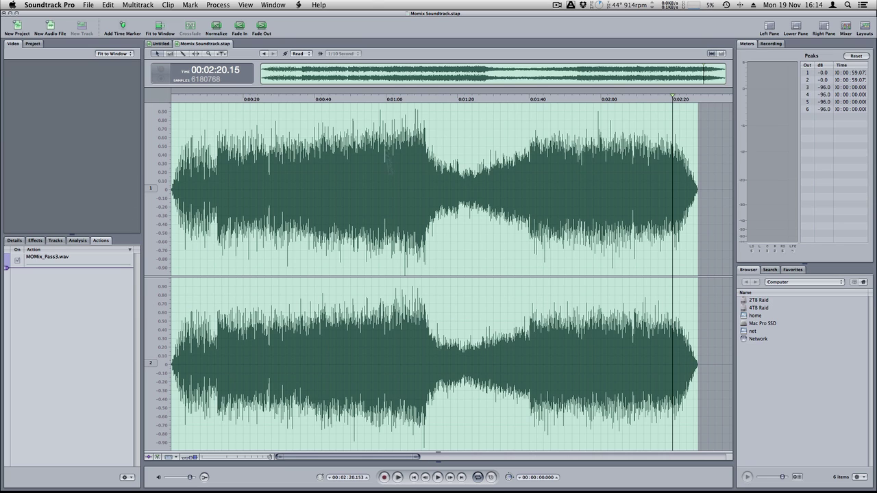
pyautogui.click(111, 4)
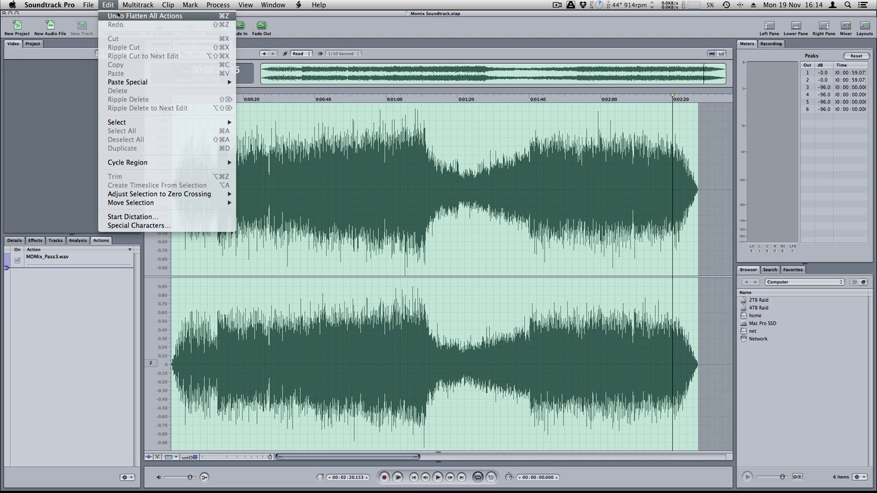
pyautogui.click(118, 15)
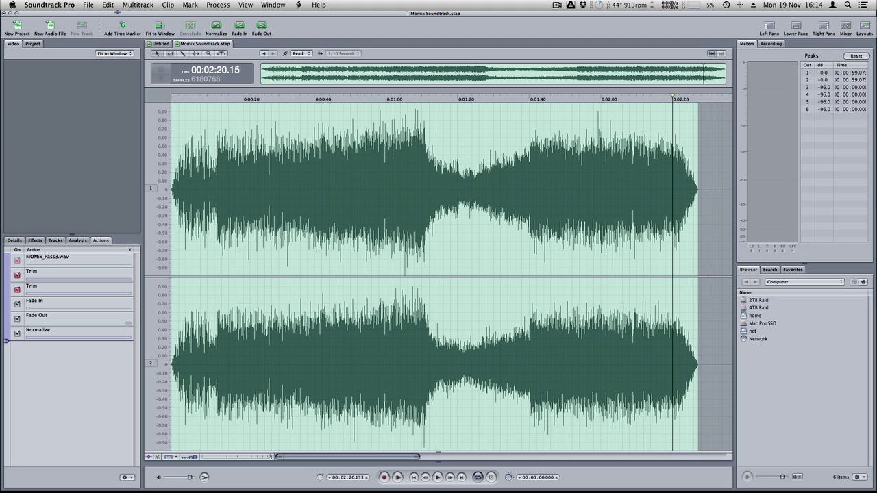
# Step: Redo Flatten All Actions via Edit, then check the Actions list shows only MOMix_Pass3.wav
pyautogui.click(108, 5)
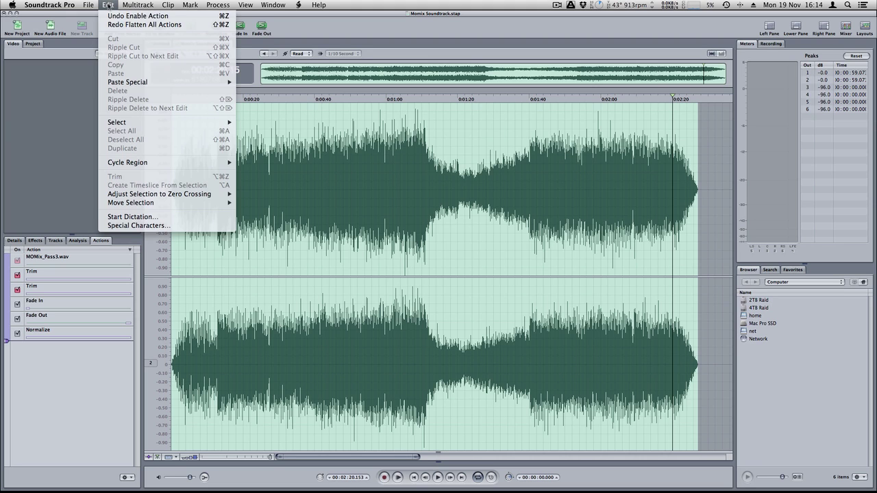
pyautogui.click(130, 23)
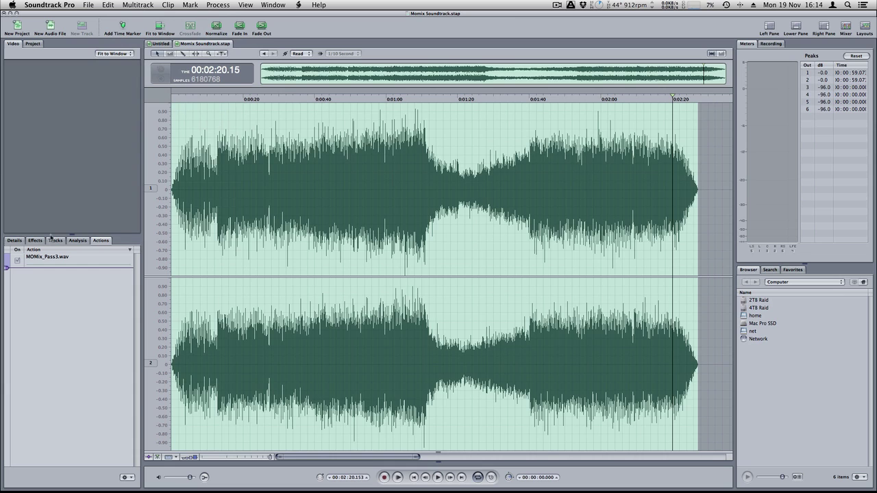
pyautogui.click(40, 241)
pyautogui.click(101, 241)
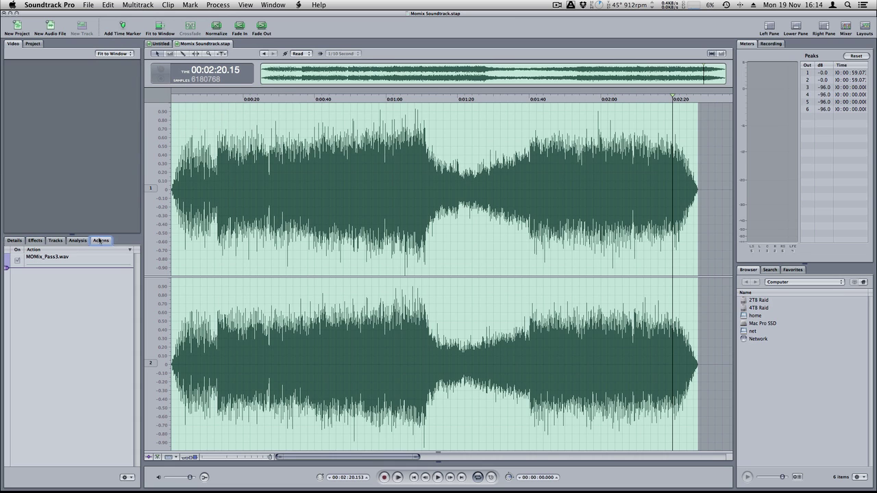
pyautogui.click(261, 28)
pyautogui.moveTo(165, 480)
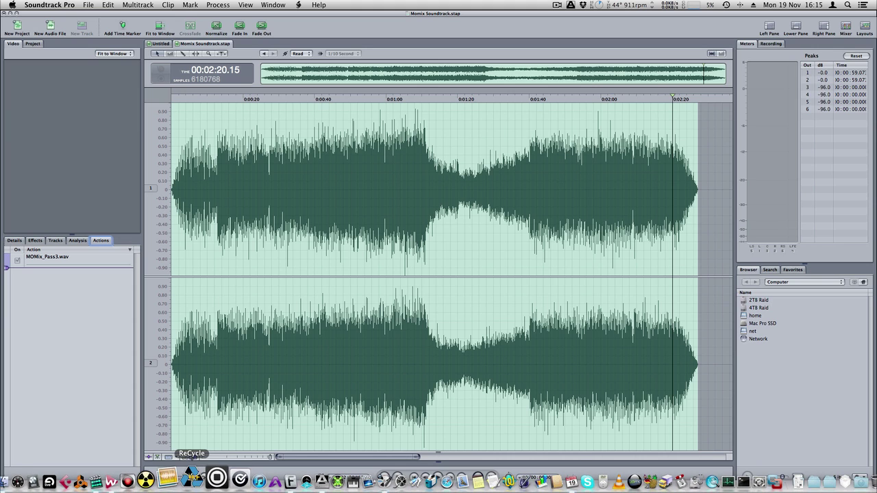